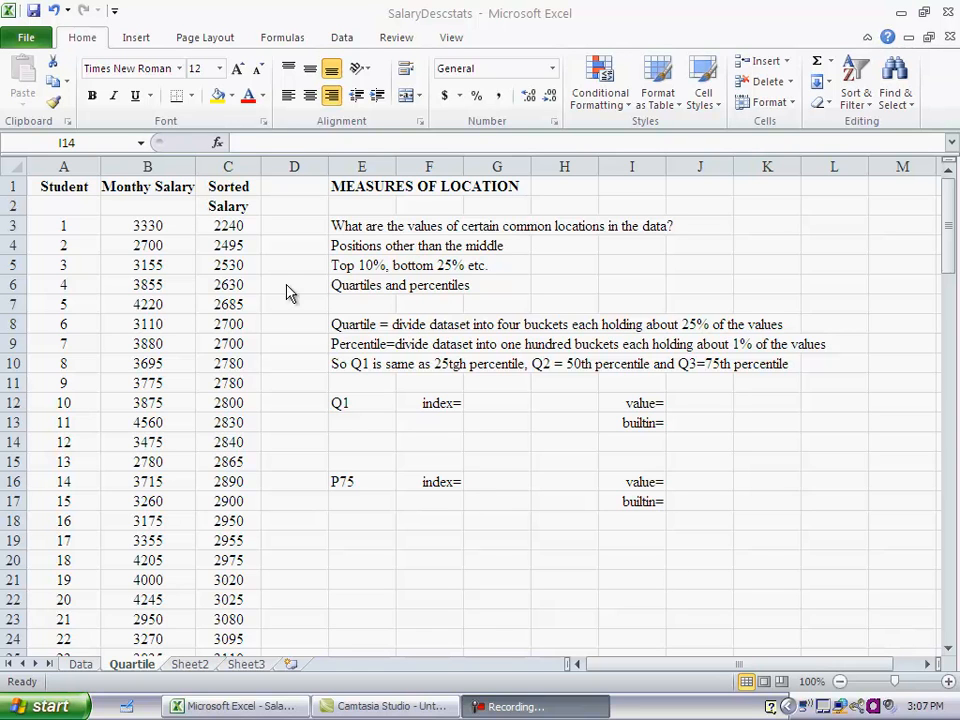
click(121, 158)
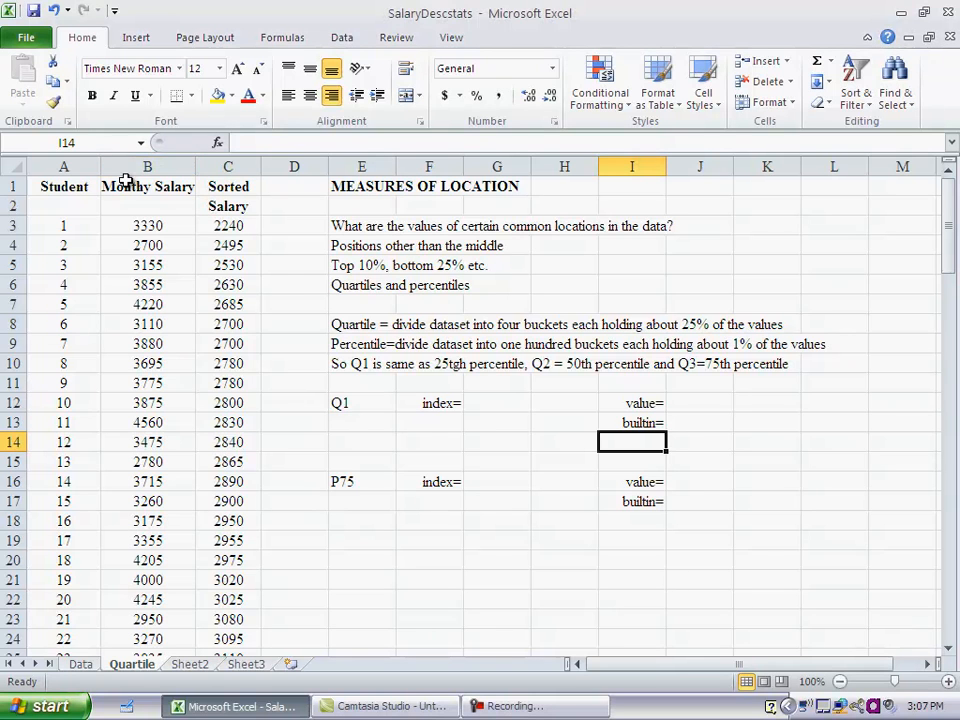
click(126, 180)
click(148, 166)
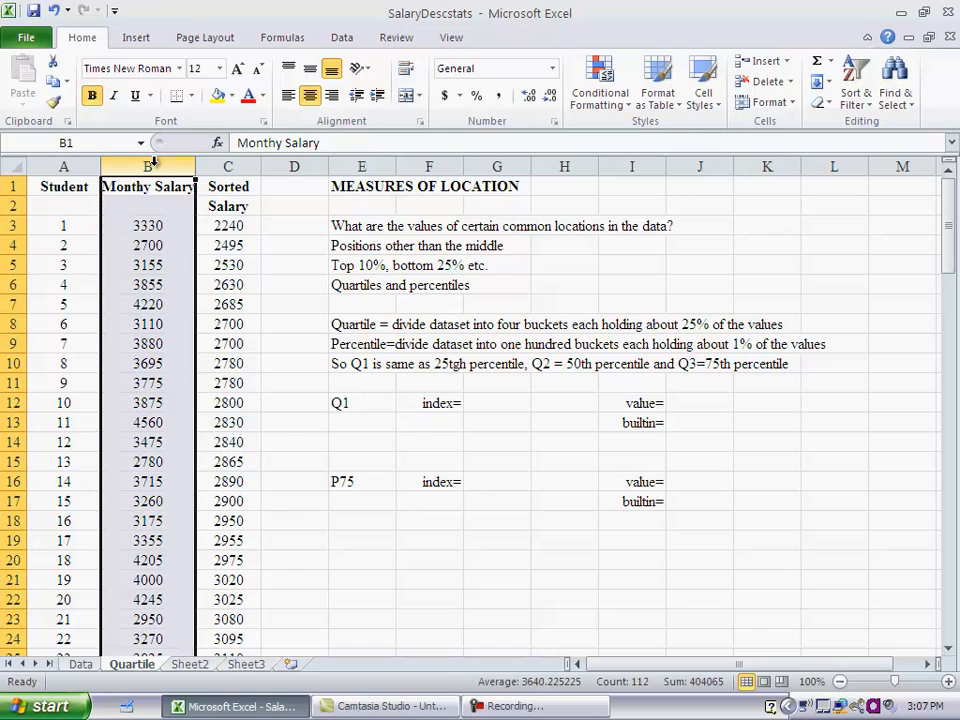
click(232, 166)
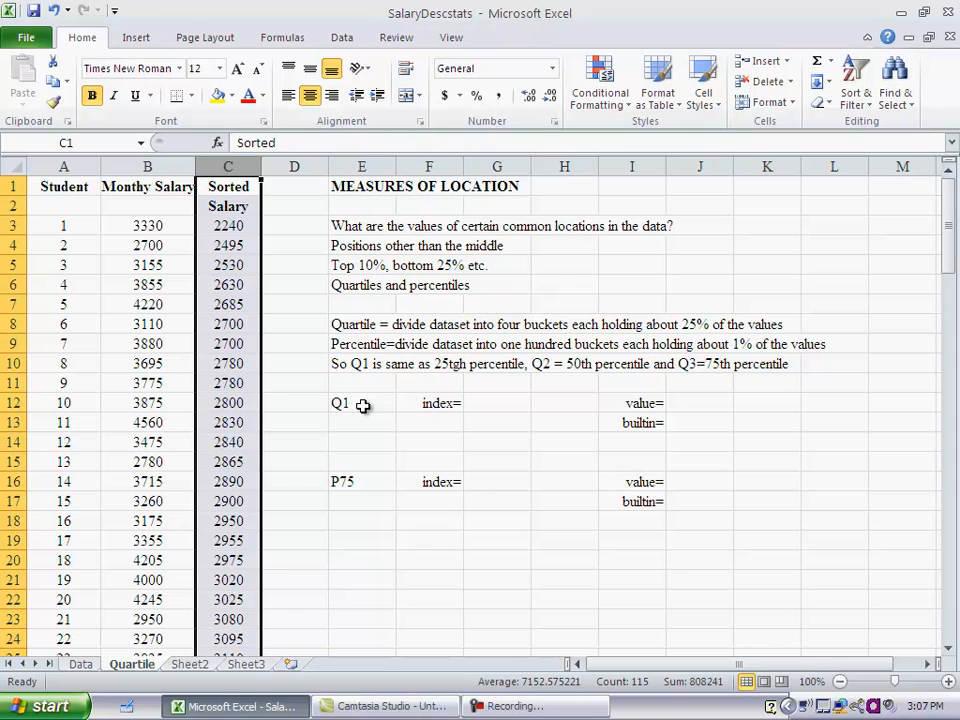
Step: Calculate the Q1 index in G12 as =111/4 and enter the rounded index 28 beside it in H12
click(492, 402)
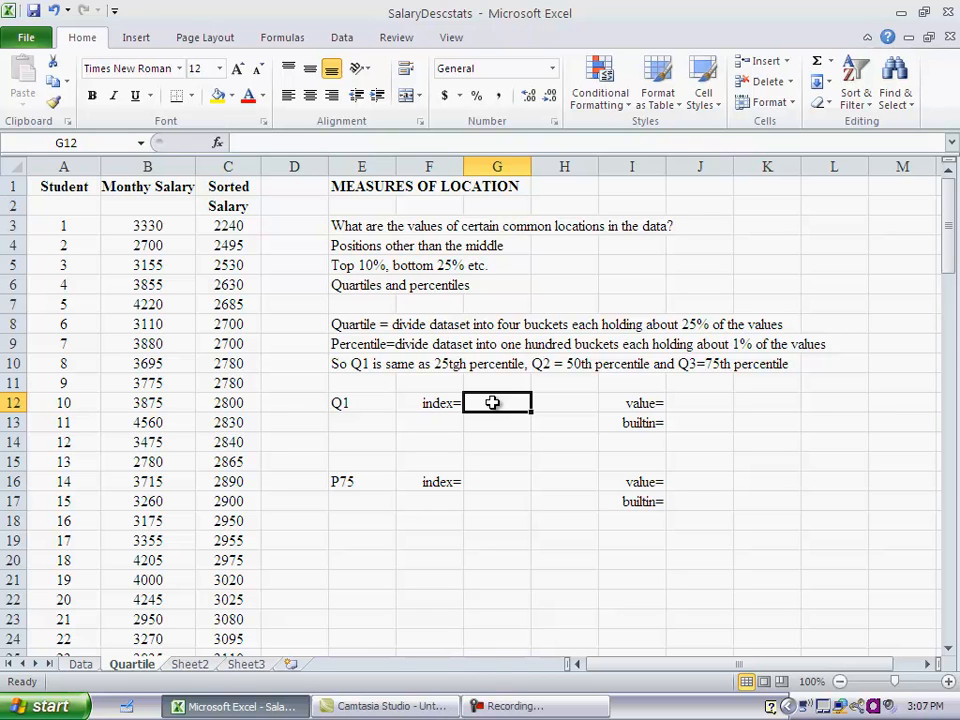
text(=)
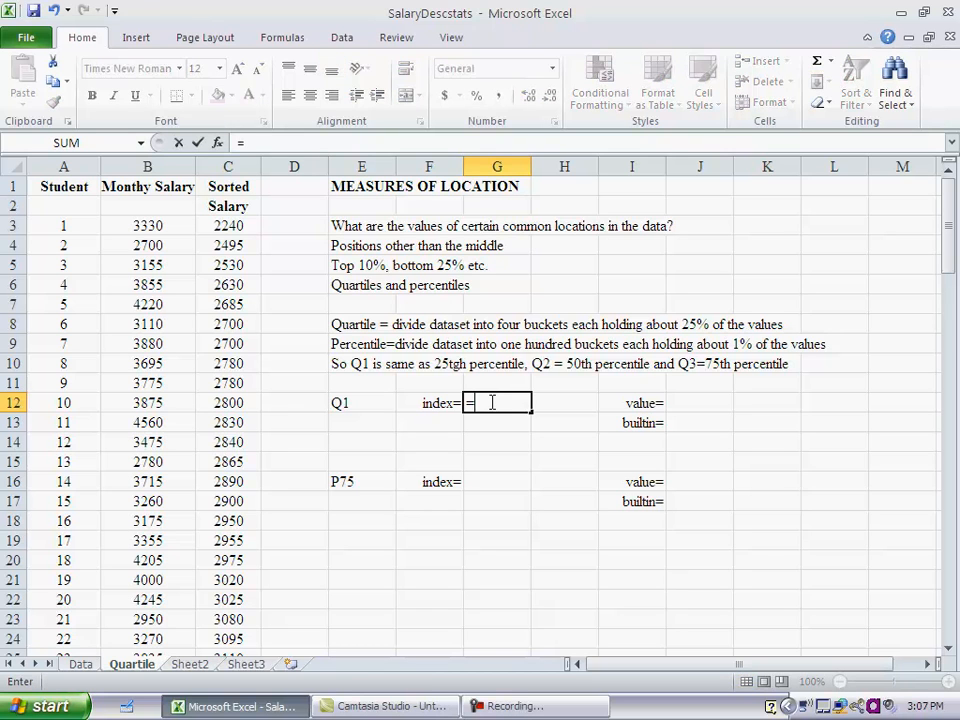
text(111/4)
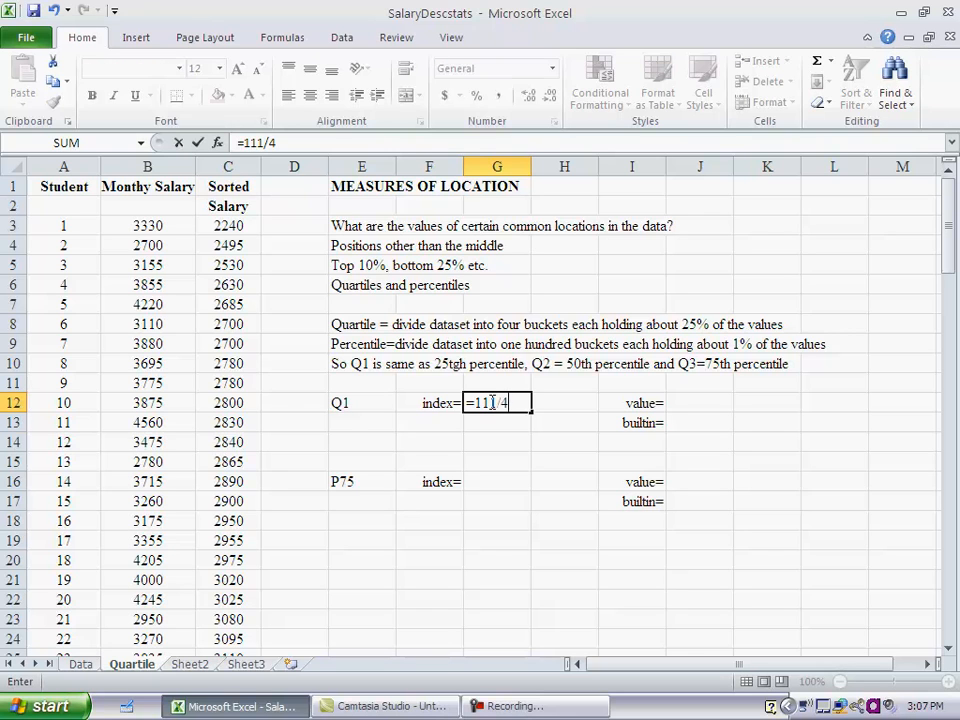
key(Return)
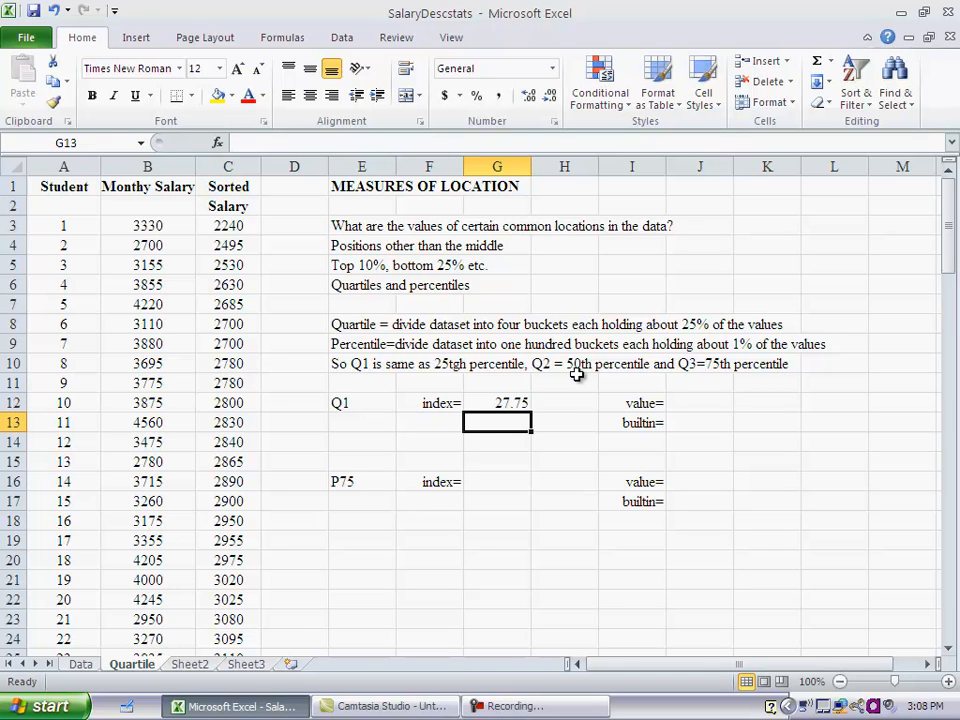
click(575, 402)
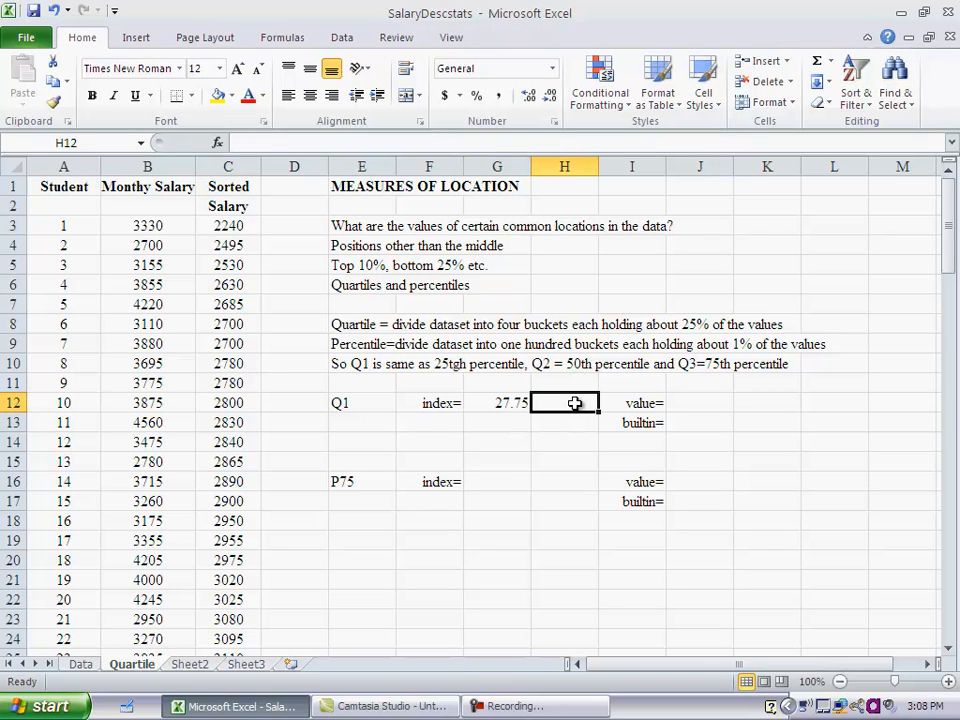
text(28)
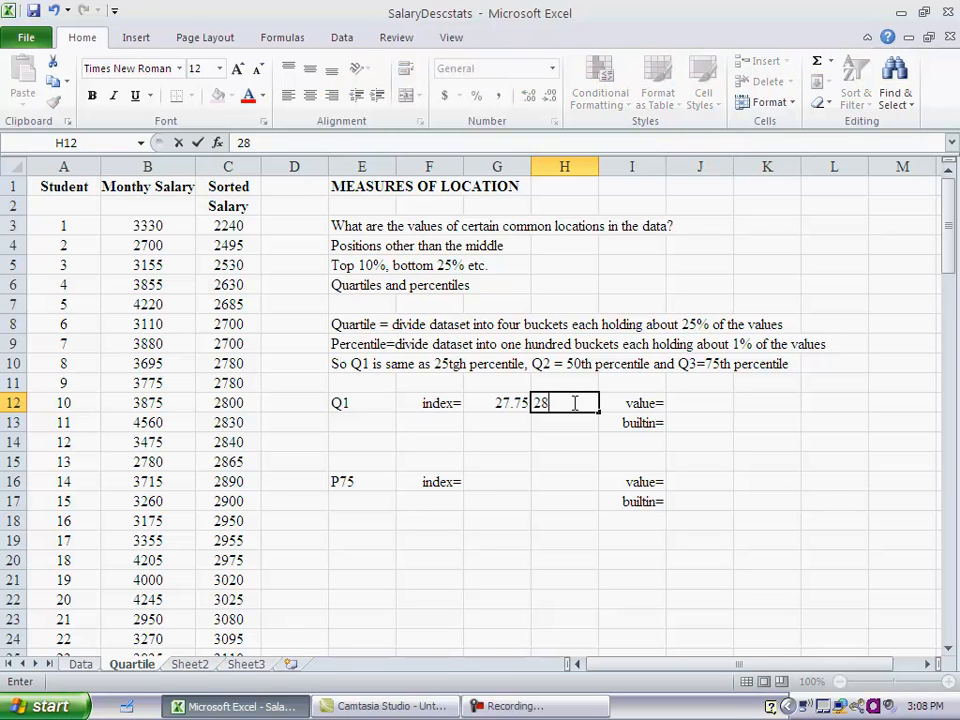
key(Return)
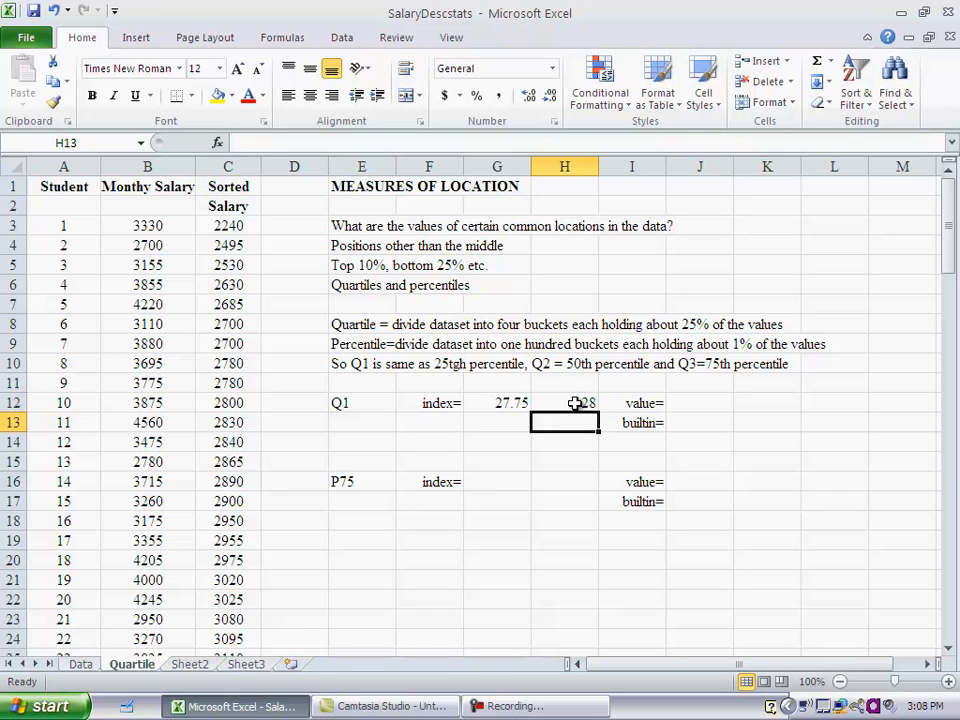
click(575, 402)
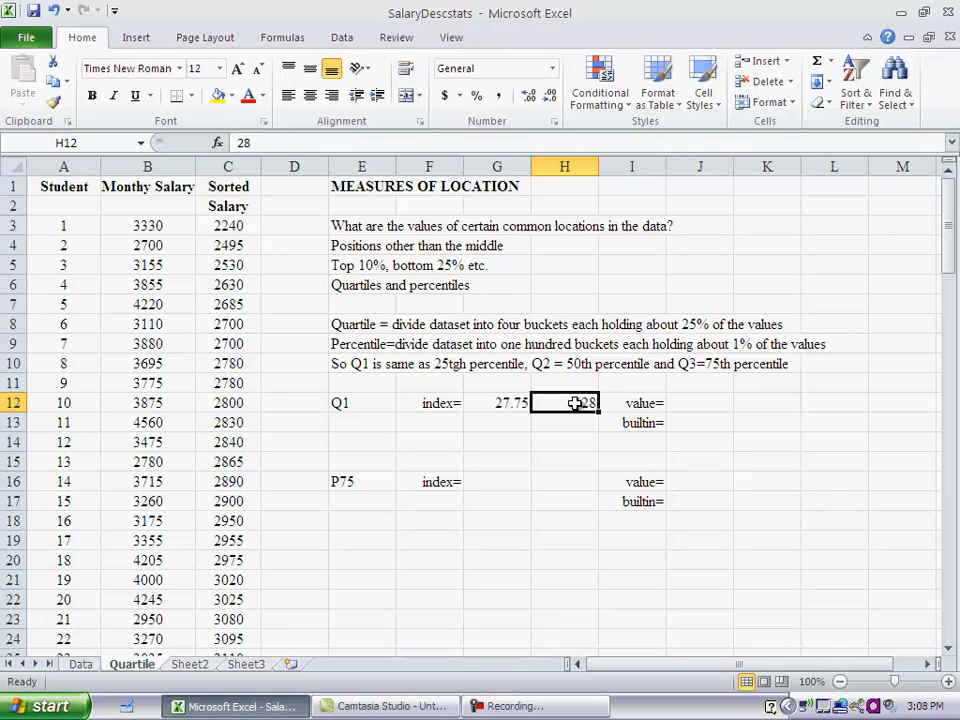
Step: Look up the 28th sorted salary in row 30 and enter 3155 as the Q1 value in J12
click(948, 647)
click(948, 647)
click(948, 647)
click(948, 647)
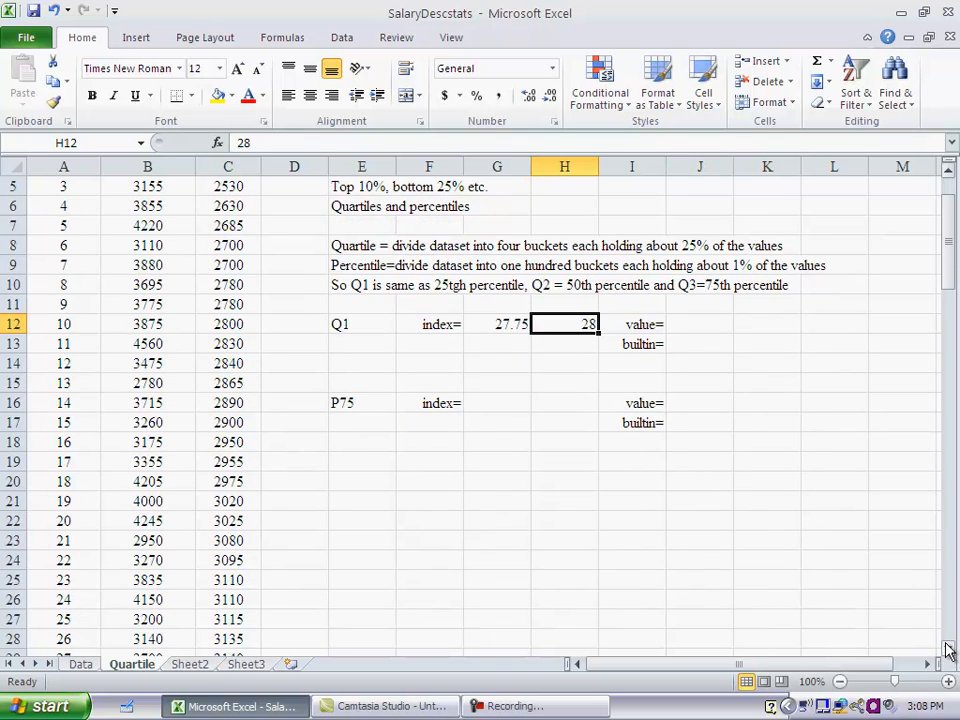
click(948, 647)
click(948, 647)
click(948, 647)
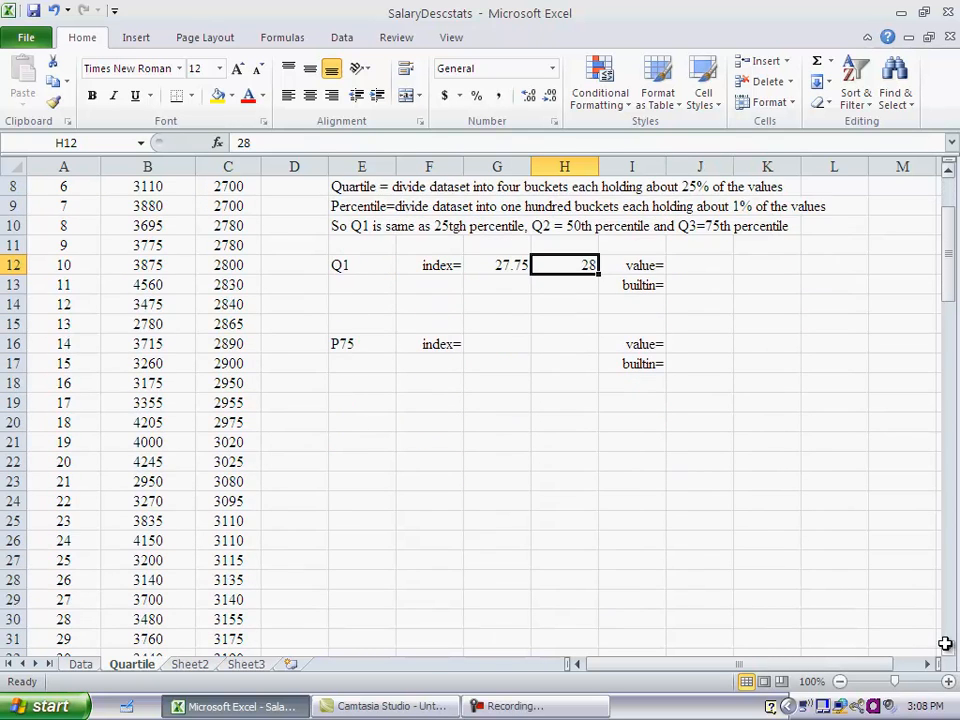
click(5, 619)
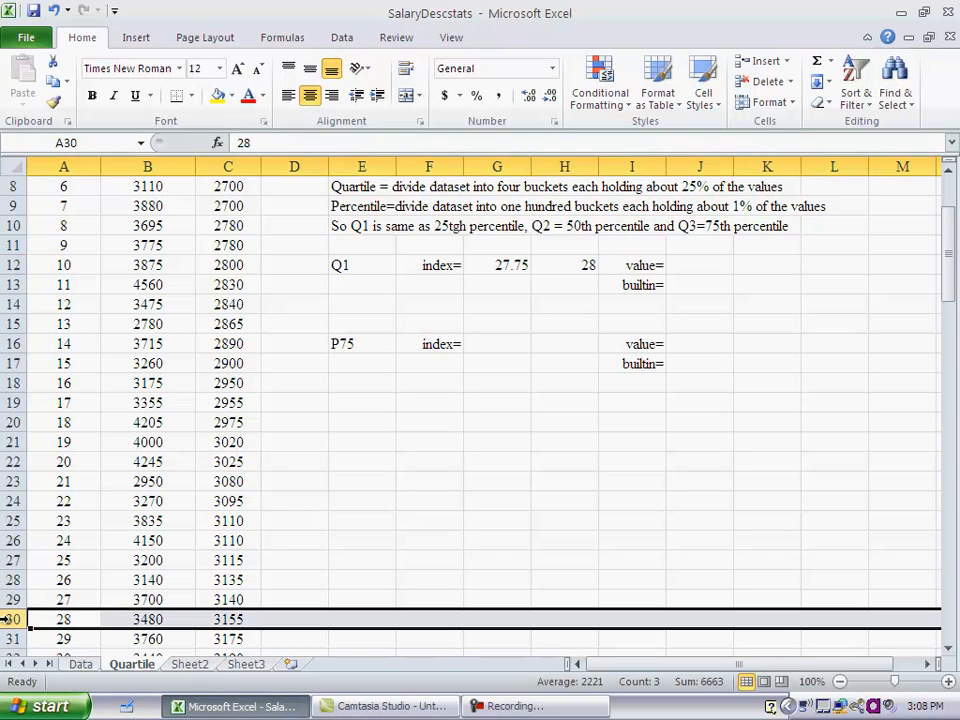
click(713, 261)
text(3155)
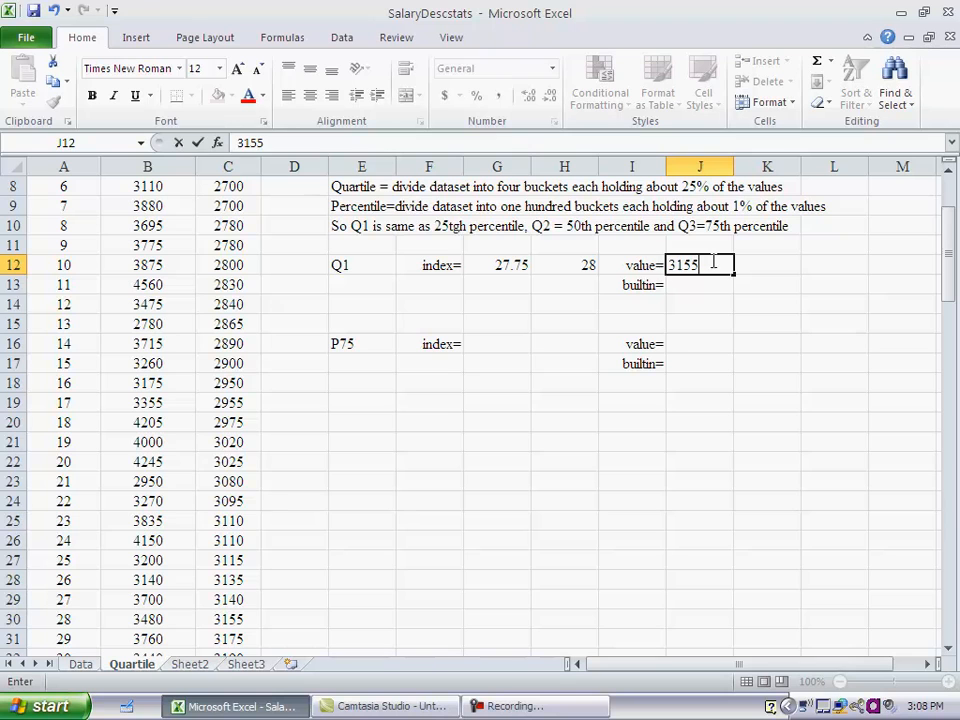
key(Return)
key(Return)
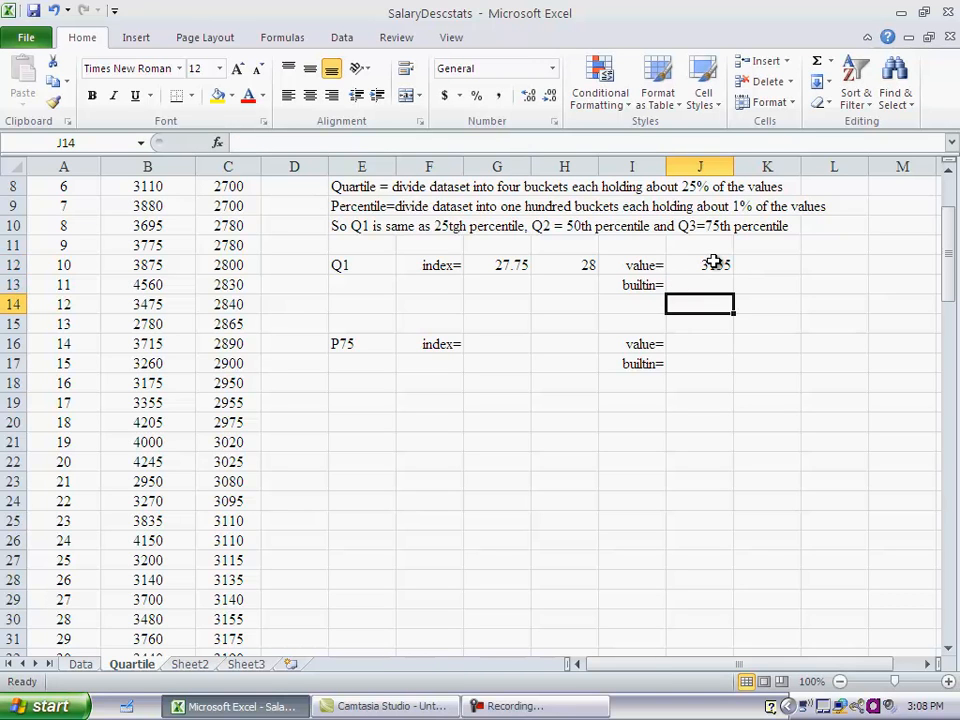
Step: Begin a QUARTILE formula in the Q1 builtin cell J13, using the monthly salaries B3:B113 as the array
key(Up)
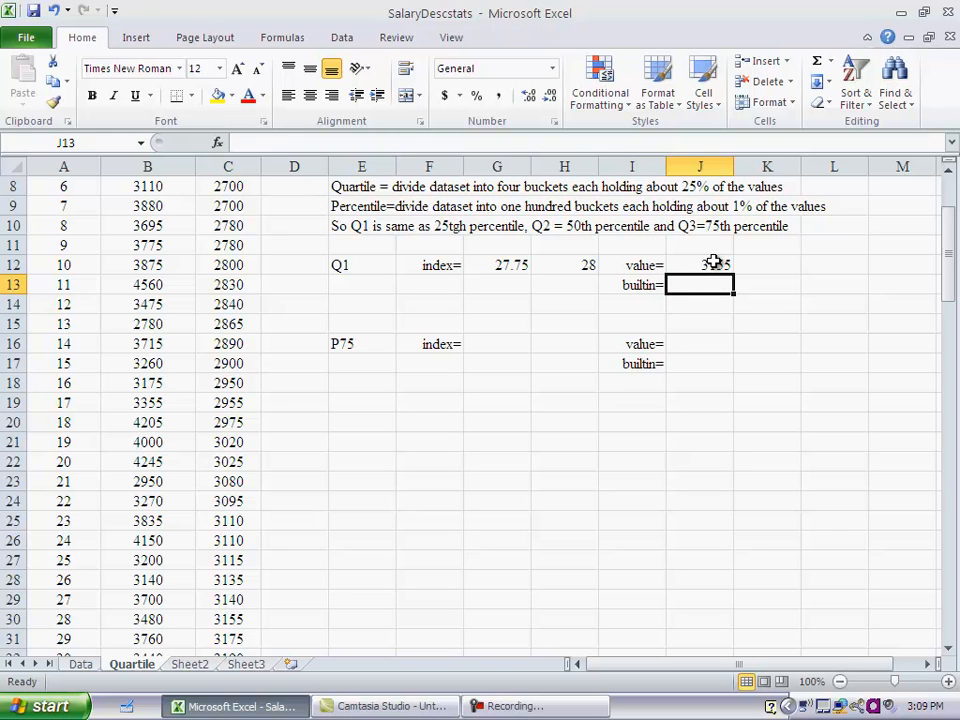
text(=)
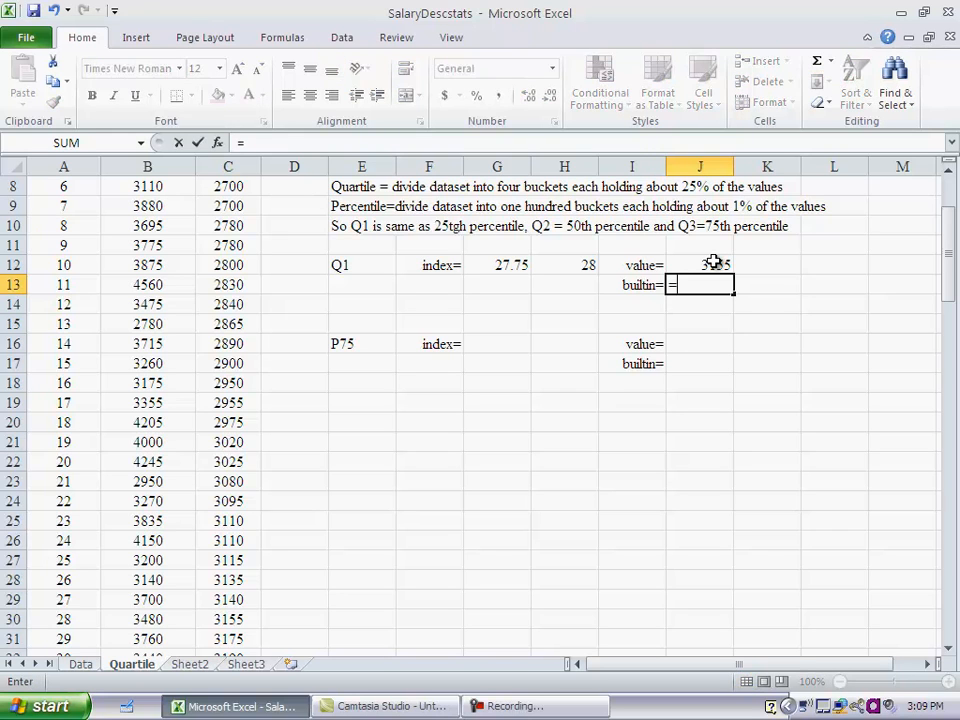
text(quartile)
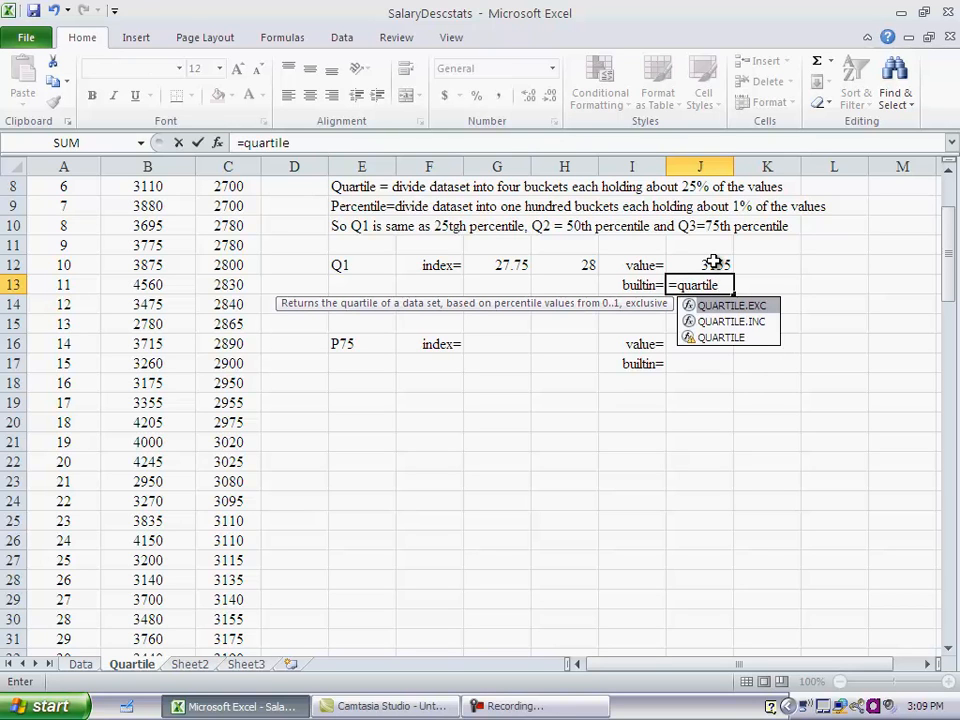
text(()
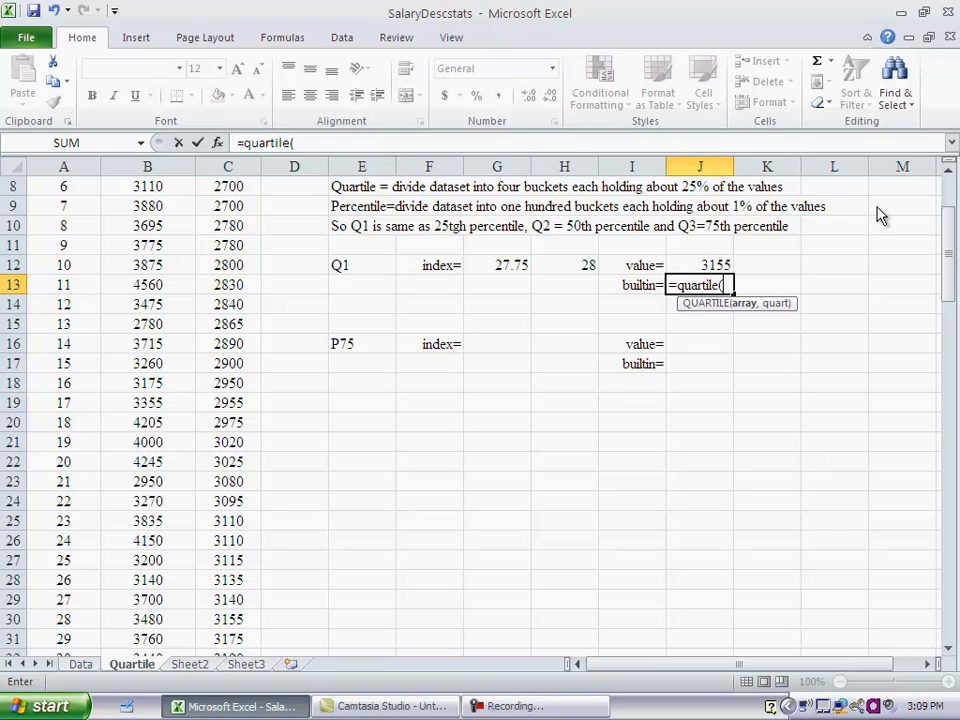
scroll(950, 200, up, 3)
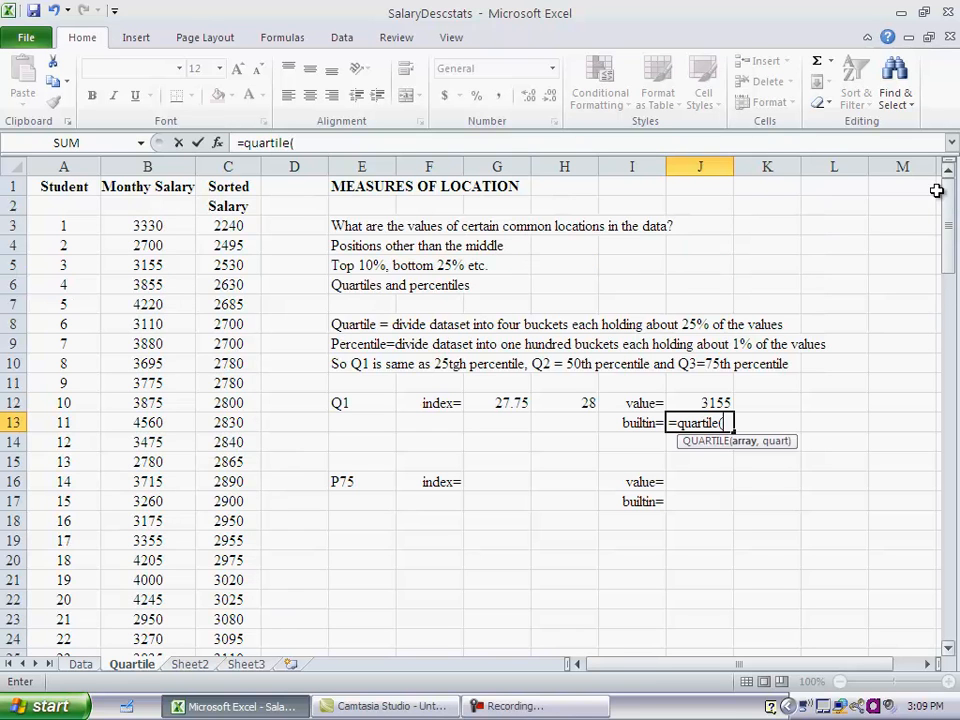
drag(147, 225, 165, 622)
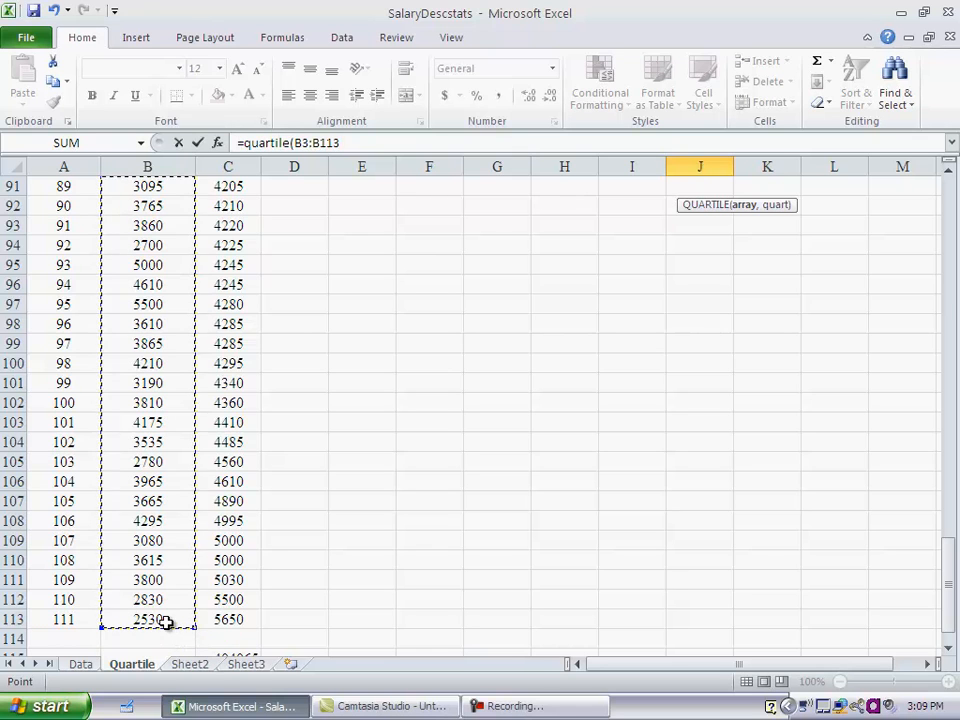
text(,)
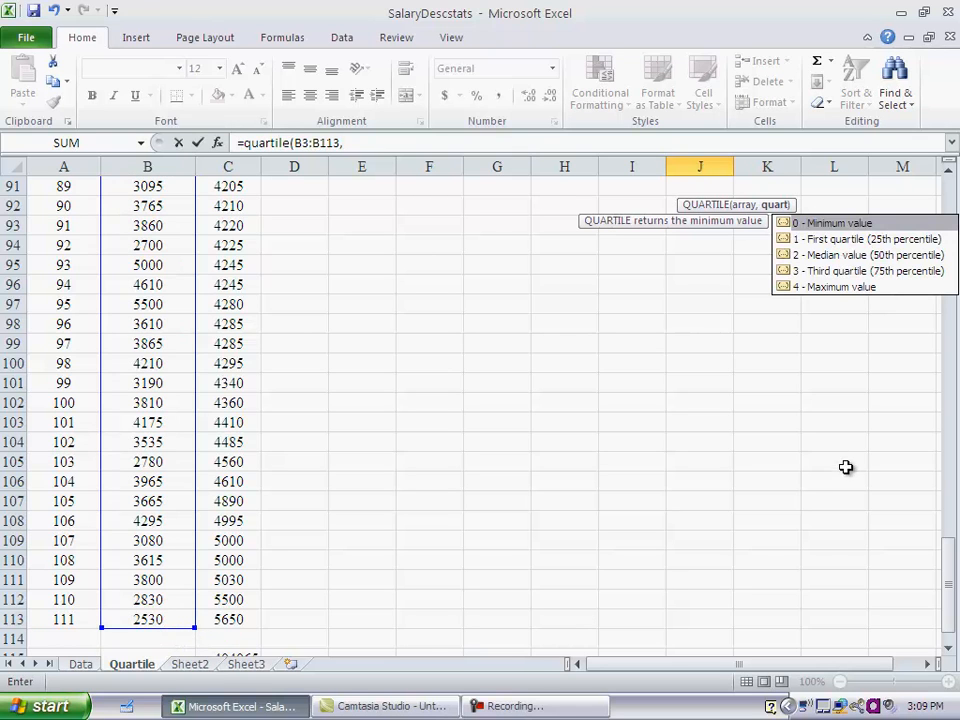
Step: Complete the J13 formula with 1 for the first quartile, giving =quartile(B3:B113,1)
click(950, 193)
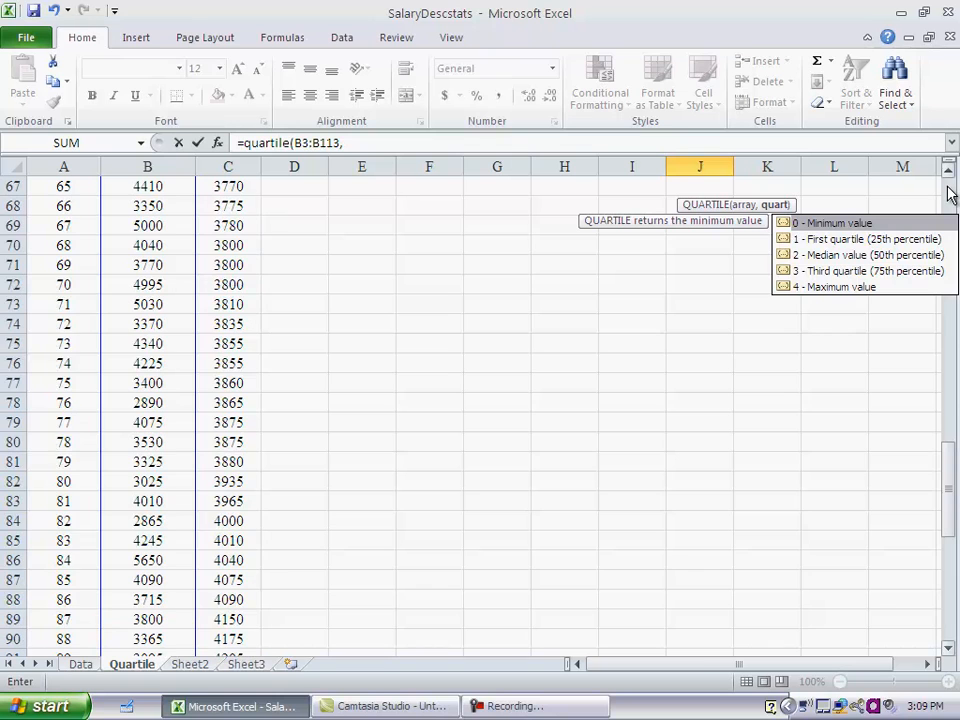
click(950, 195)
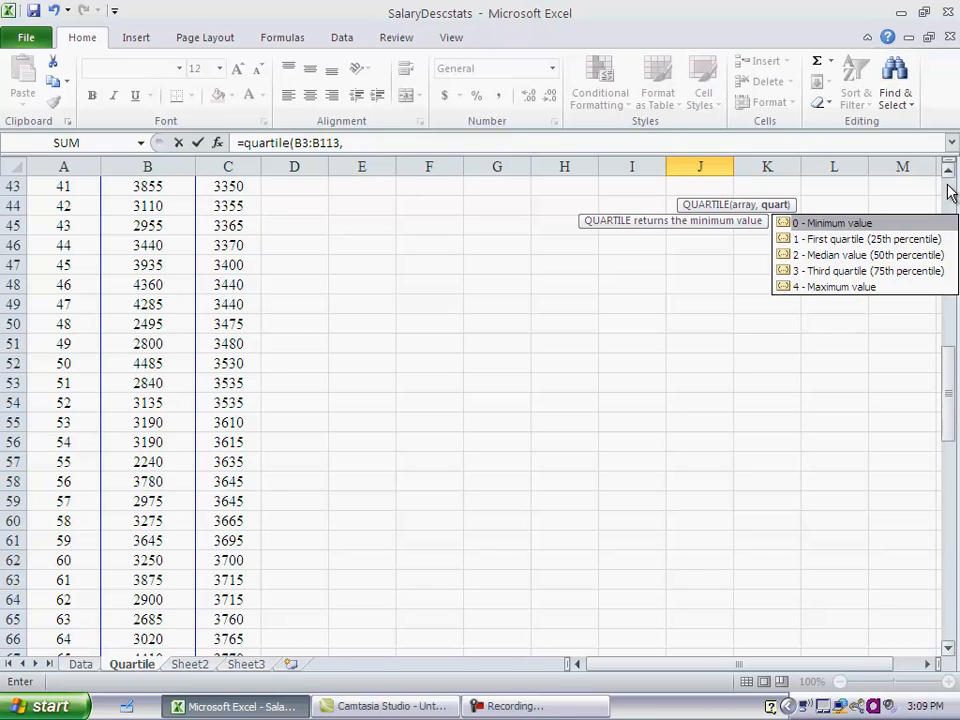
click(876, 384)
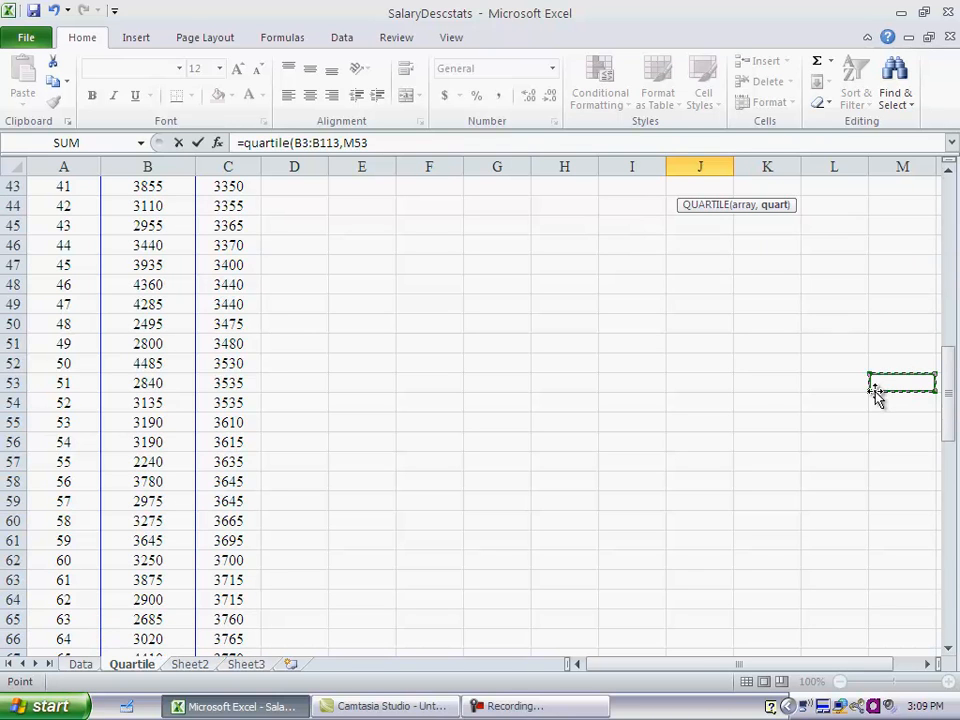
click(949, 193)
click(949, 193)
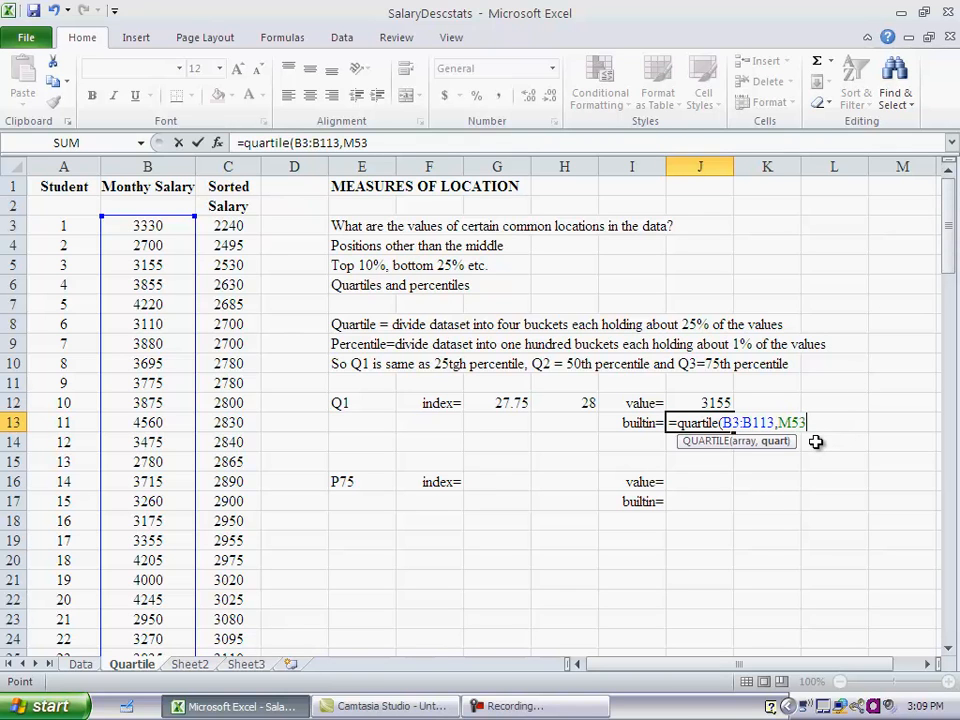
key(BackSpace)
key(BackSpace)
key(BackSpace)
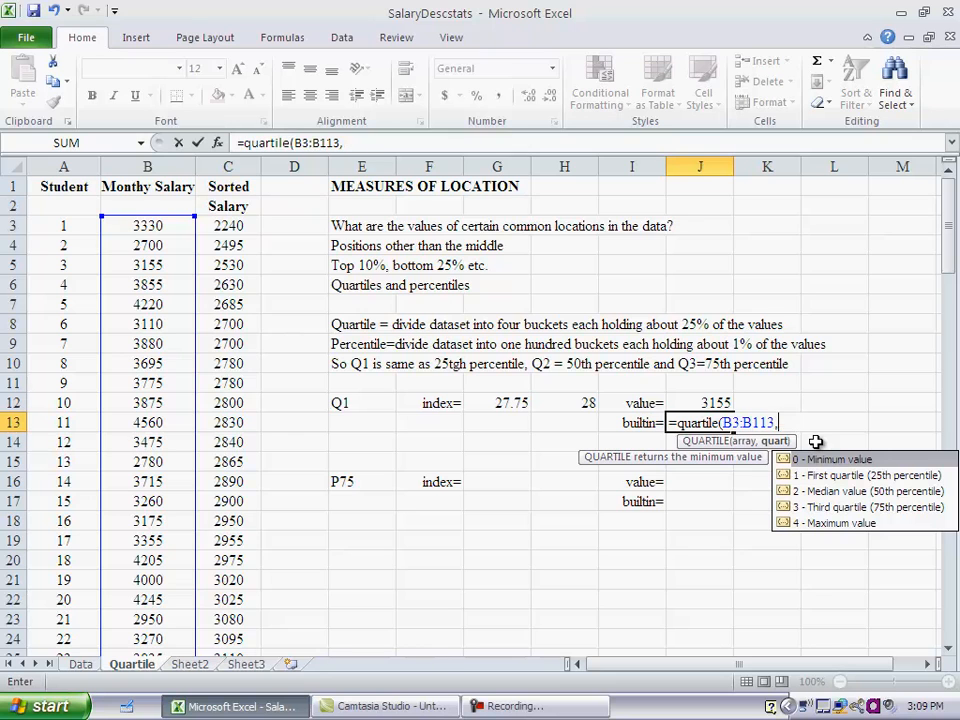
text(1))
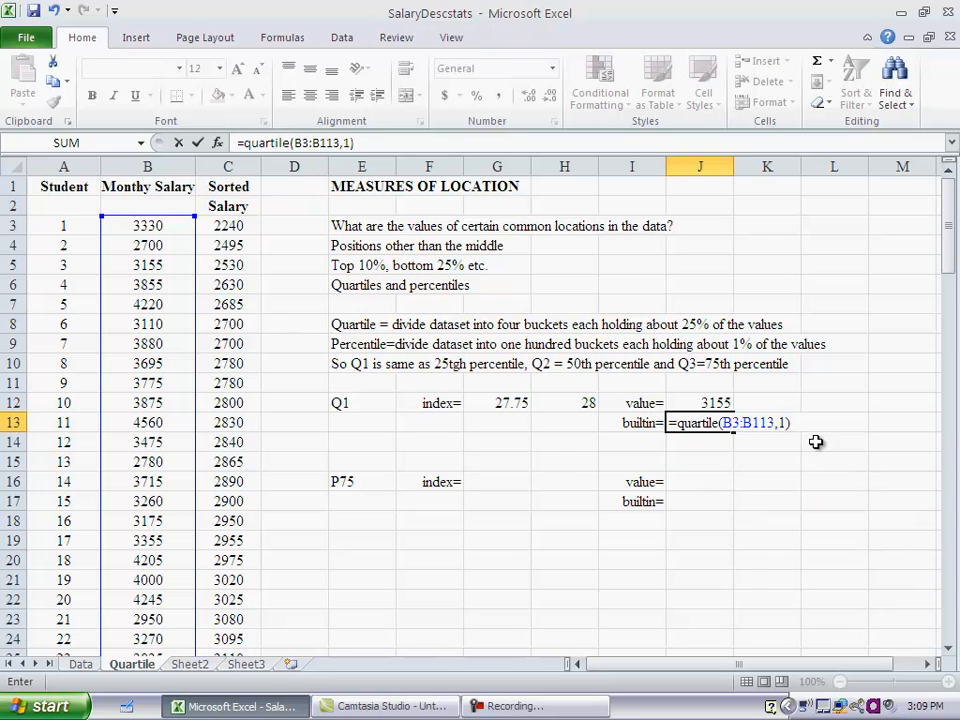
key(Return)
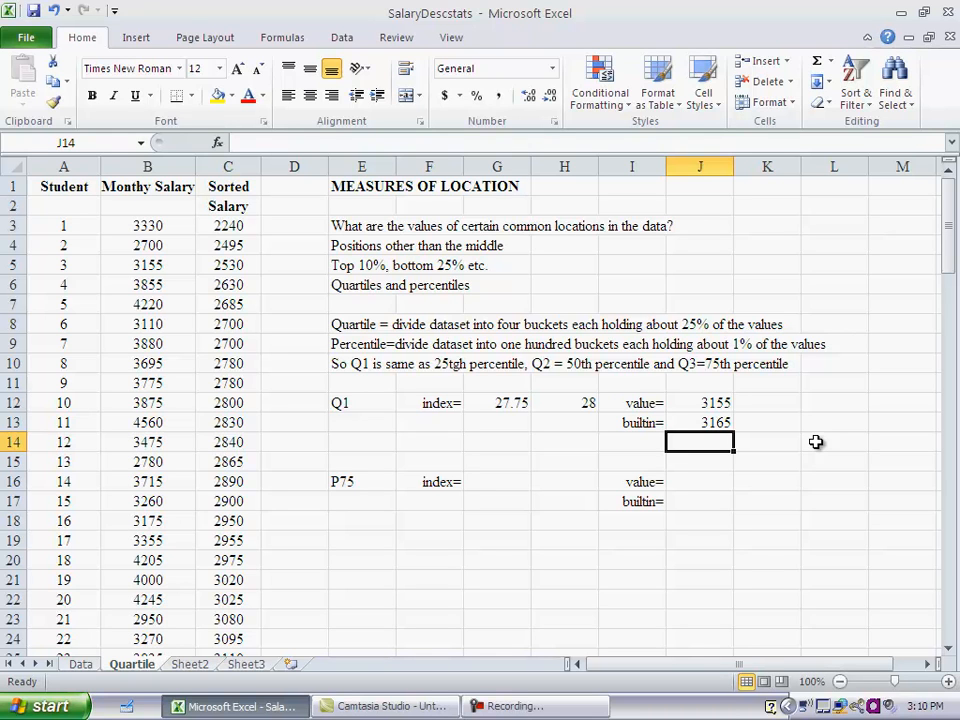
Step: Compare the manual Q1 value in J12 with the builtin result in J13, and check the exact and rounded index cells
click(727, 403)
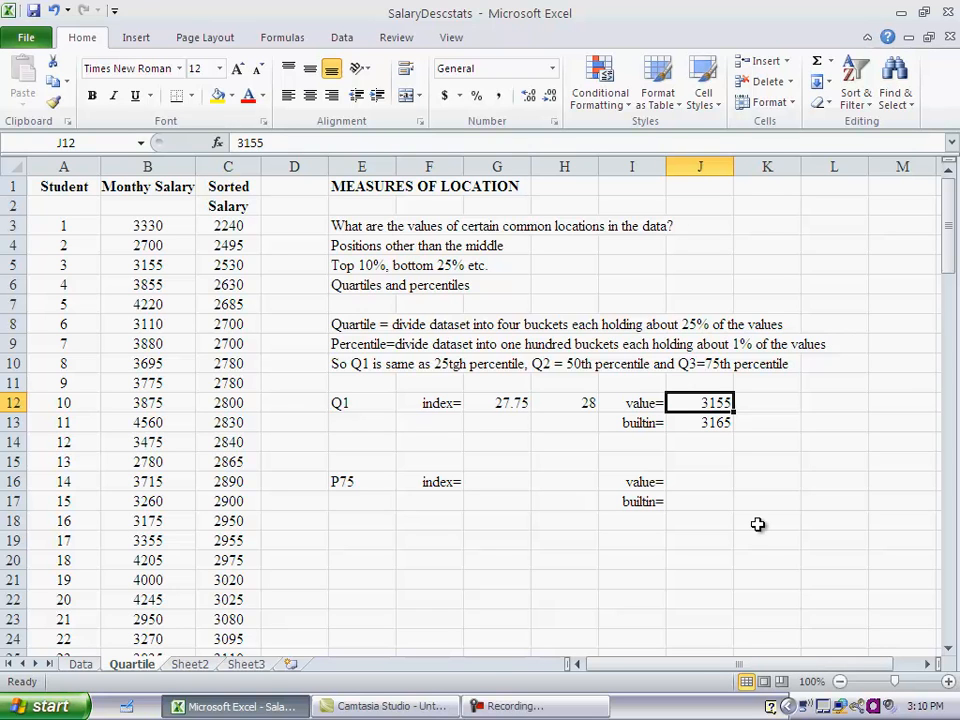
click(576, 403)
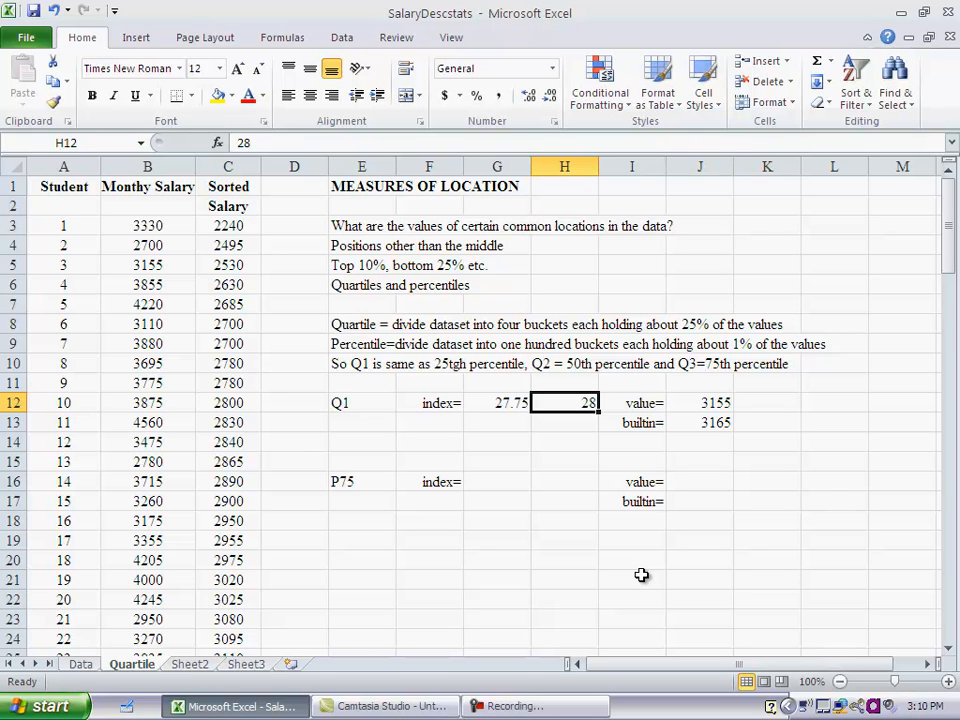
click(517, 403)
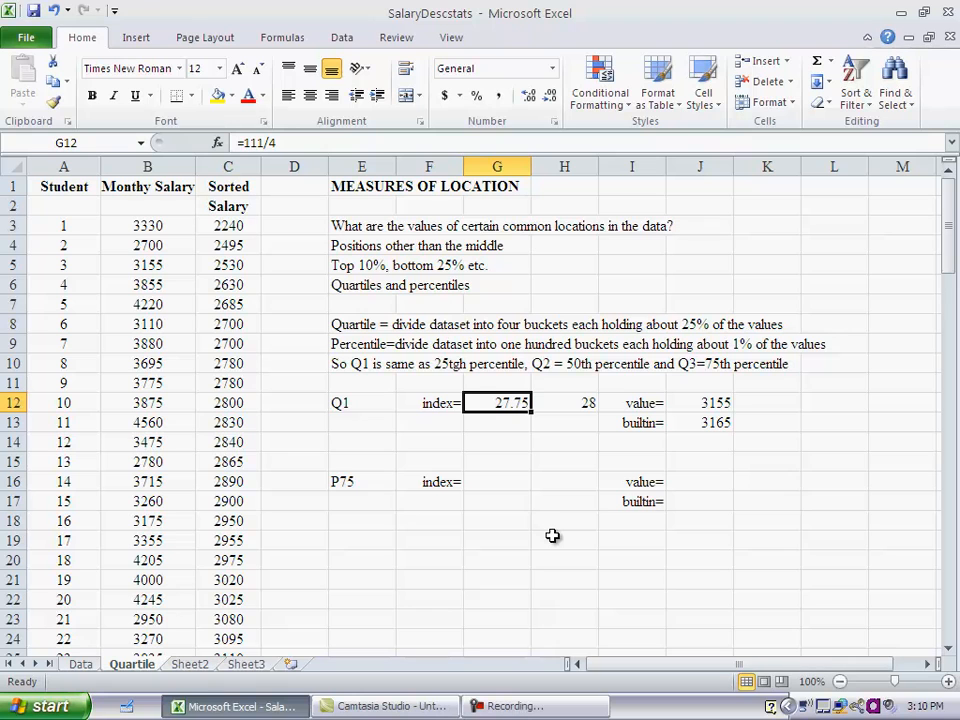
click(720, 424)
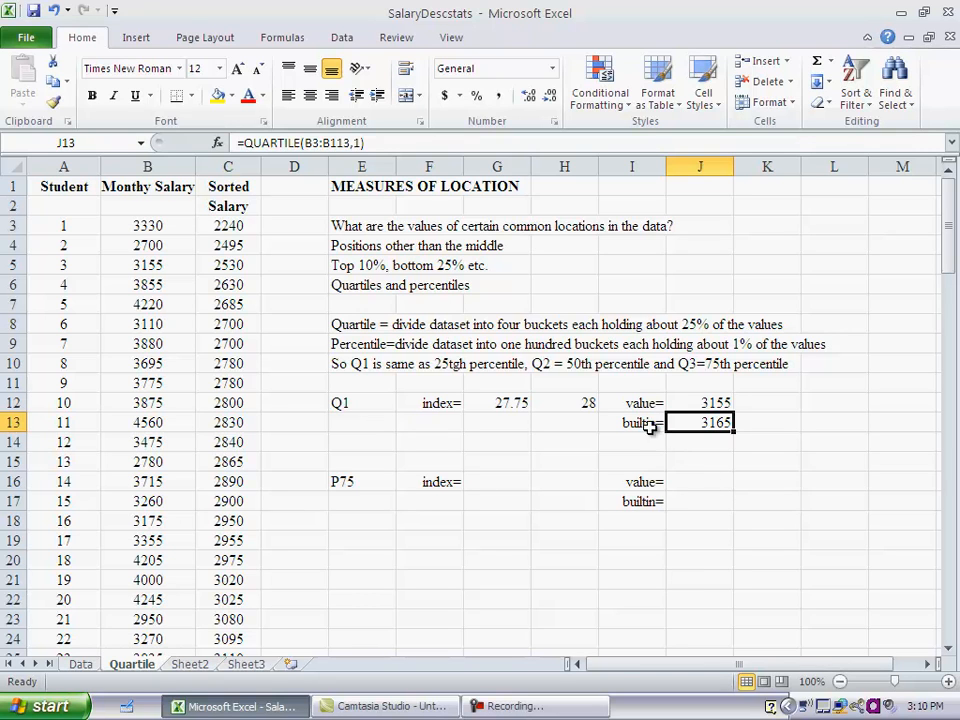
click(579, 405)
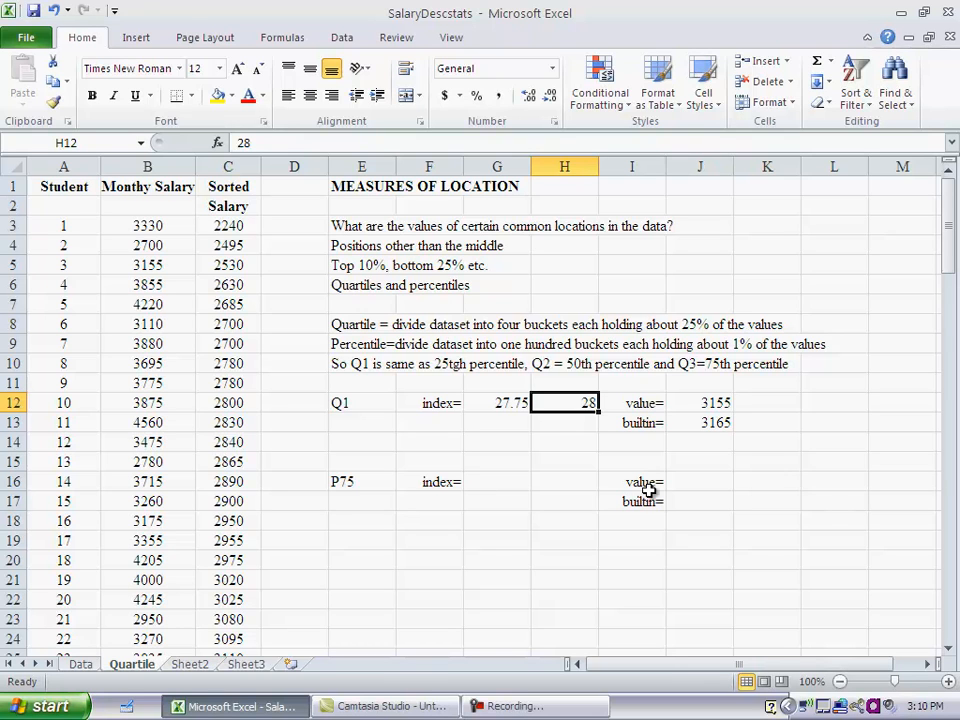
Step: Calculate the exact P75 index in G16 with the formula =111/100*75
click(722, 424)
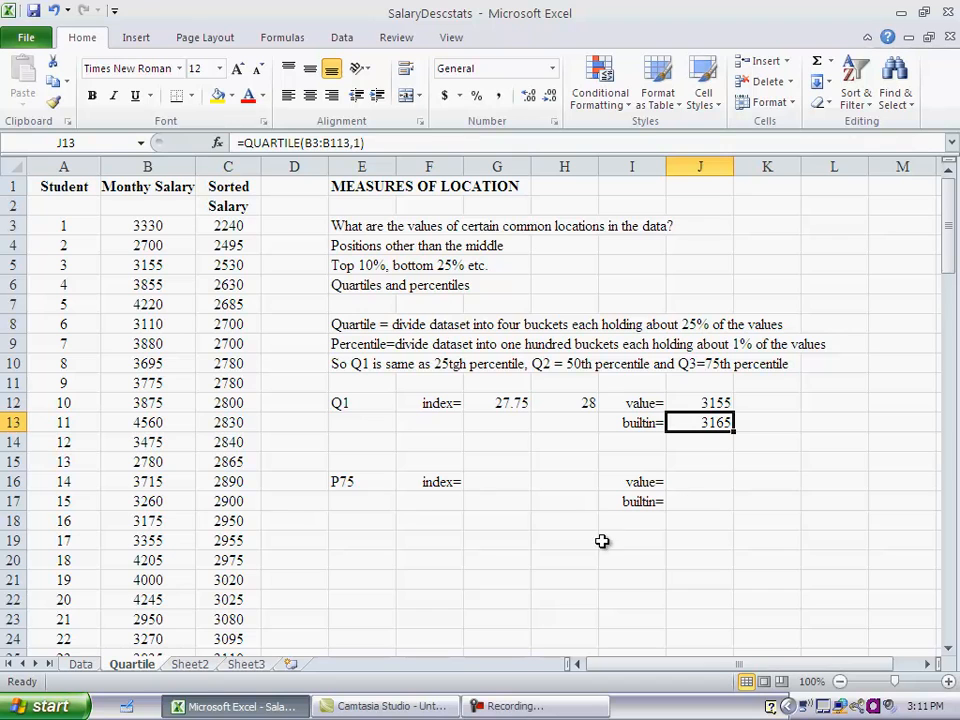
click(338, 484)
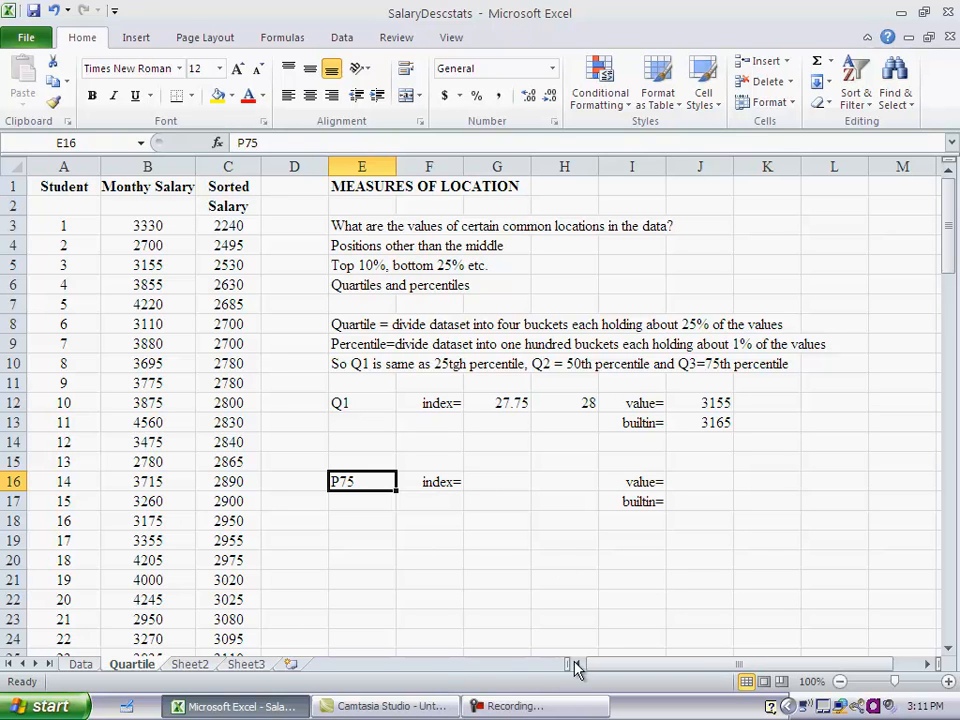
click(515, 482)
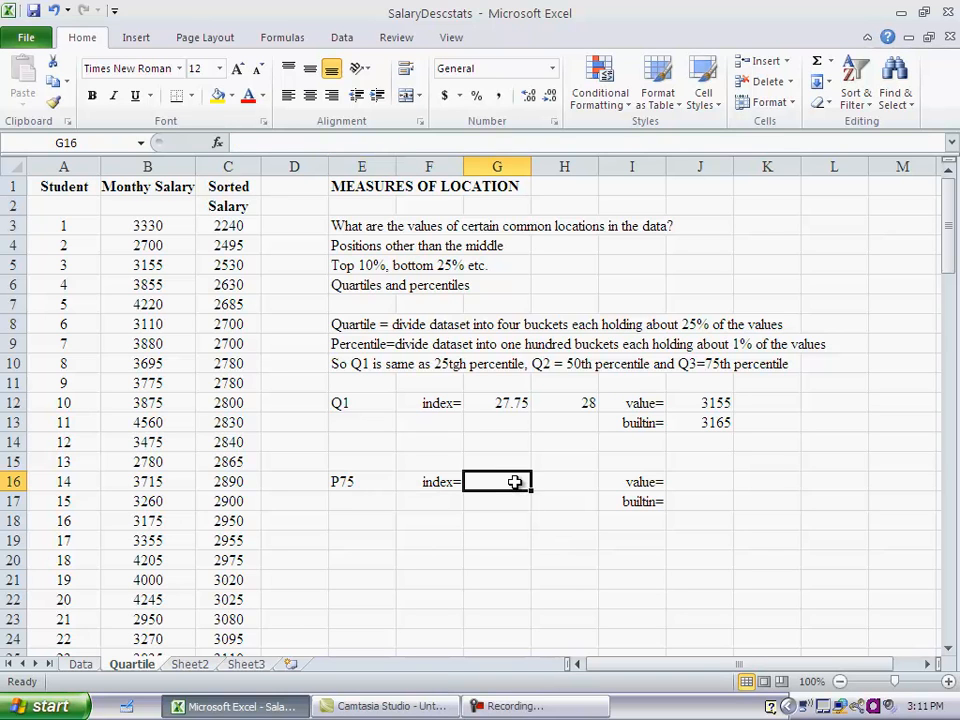
text(=)
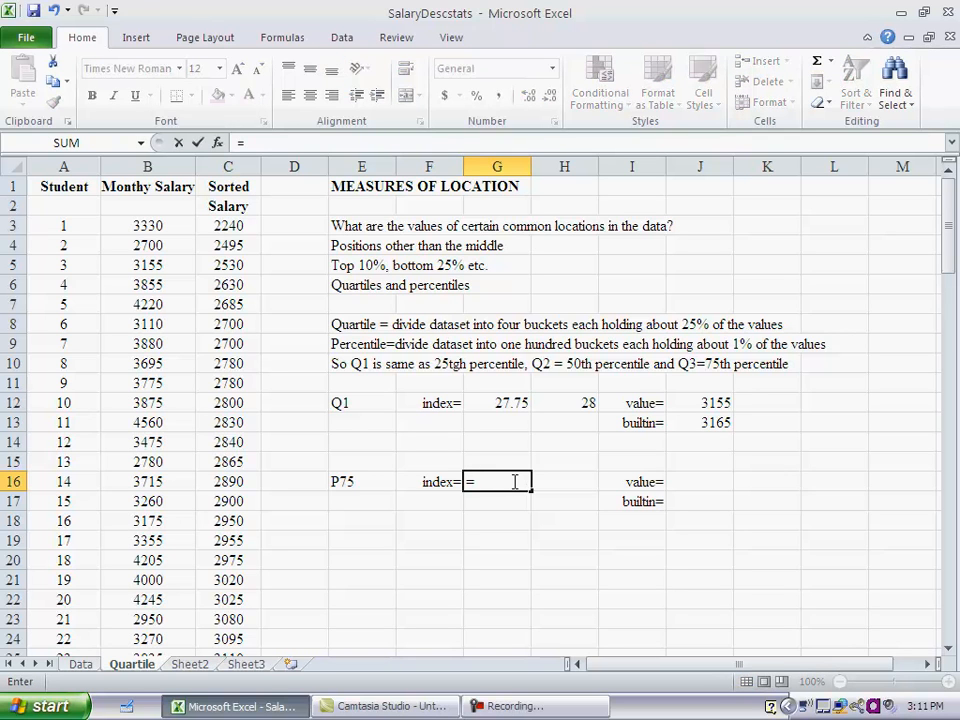
text(11)
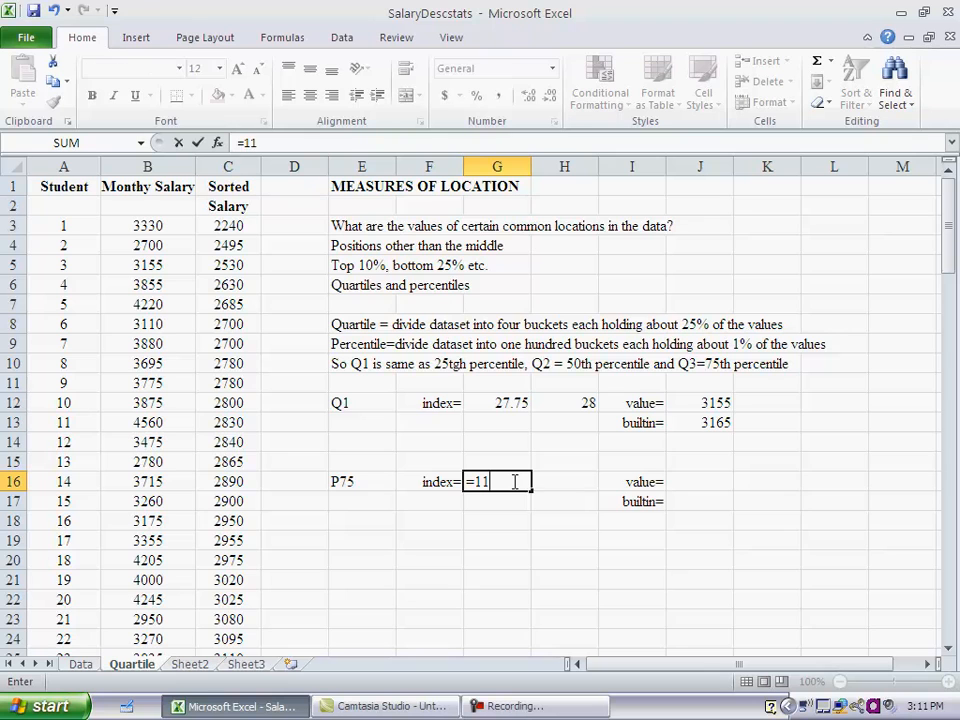
text(1/100*75)
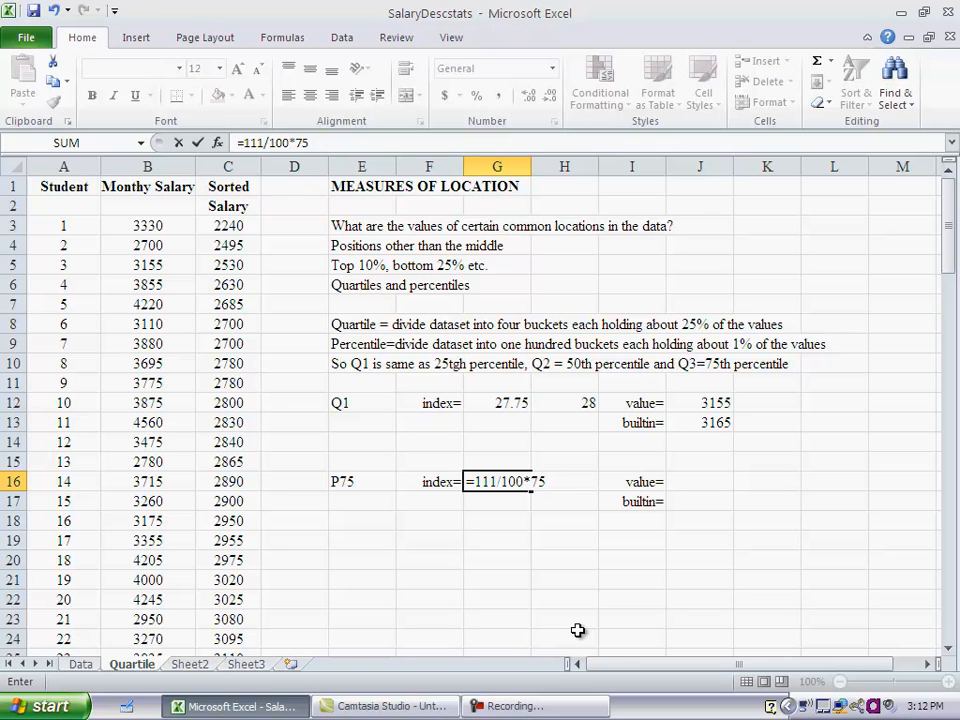
key(Return)
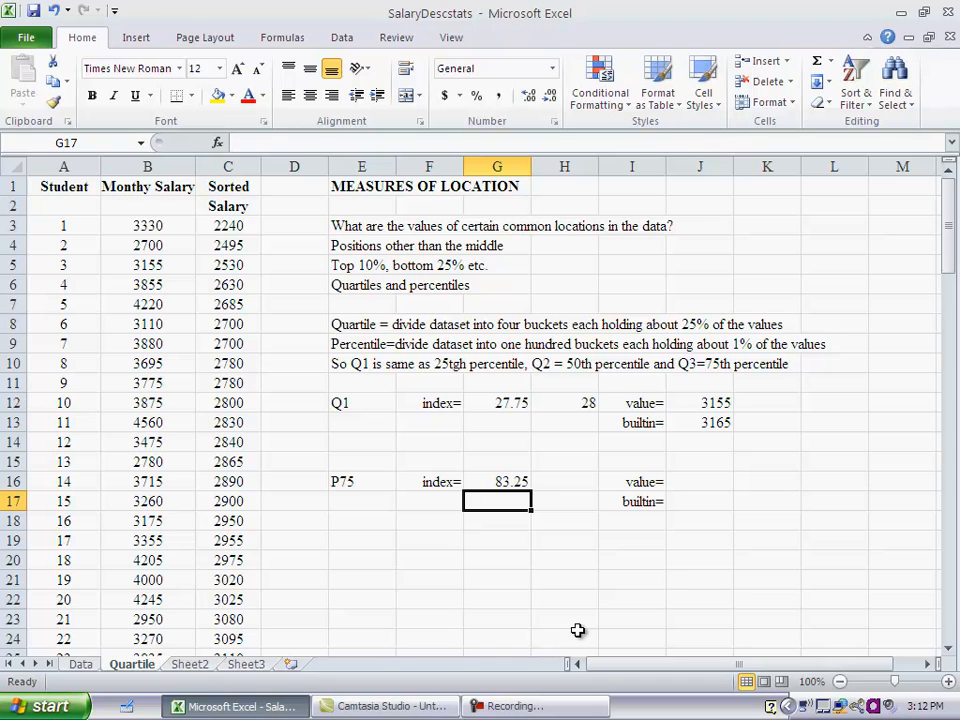
Step: Enter the rounded-up P75 index 84 in H16, beside the exact index
click(578, 482)
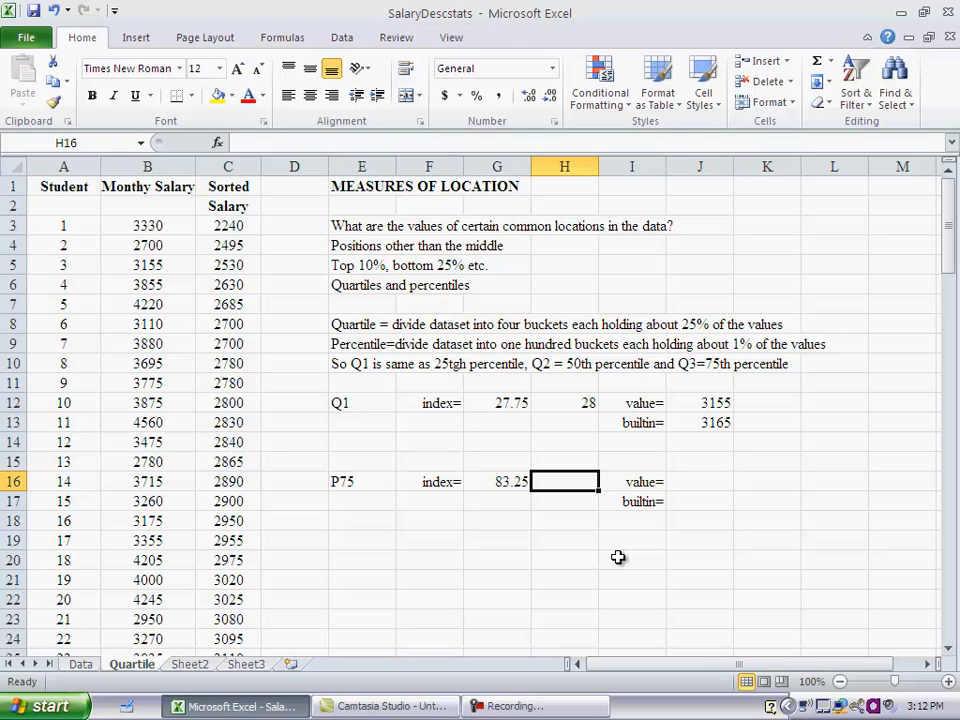
text(84)
key(Return)
key(Up)
Step: Look up the 84th sorted salary in row 86 and enter 4040 as the P75 value in J16
click(951, 630)
click(951, 630)
click(951, 630)
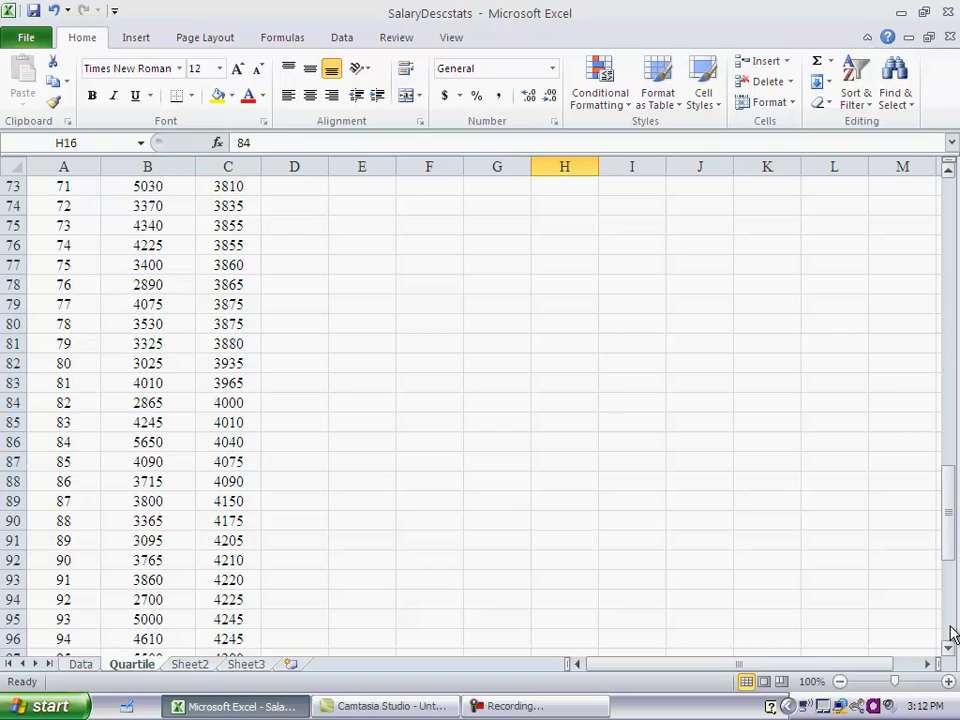
click(951, 630)
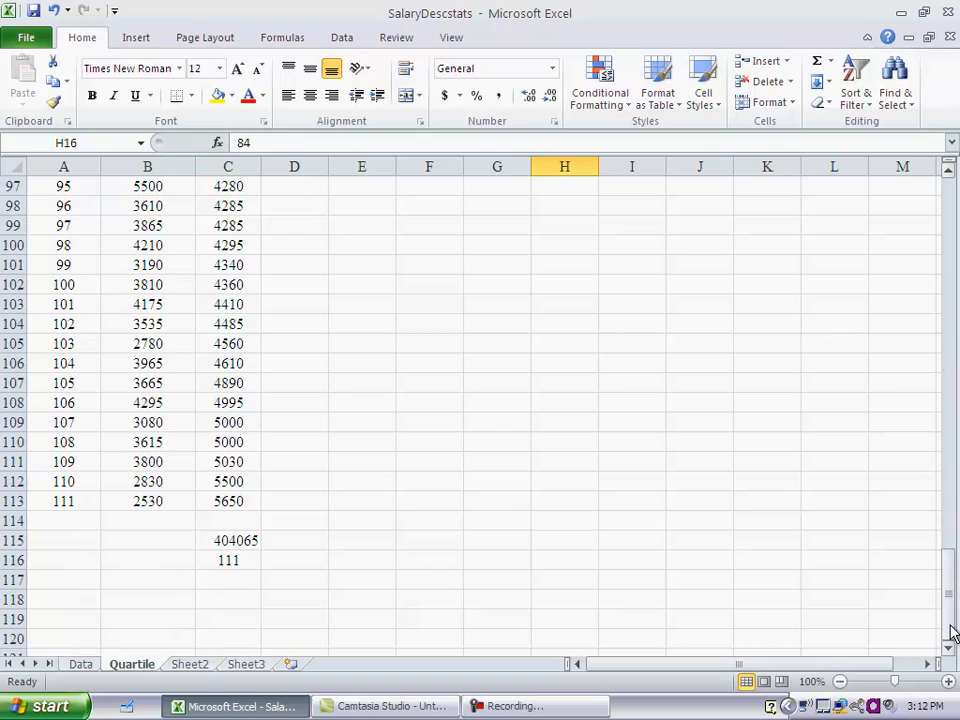
click(953, 255)
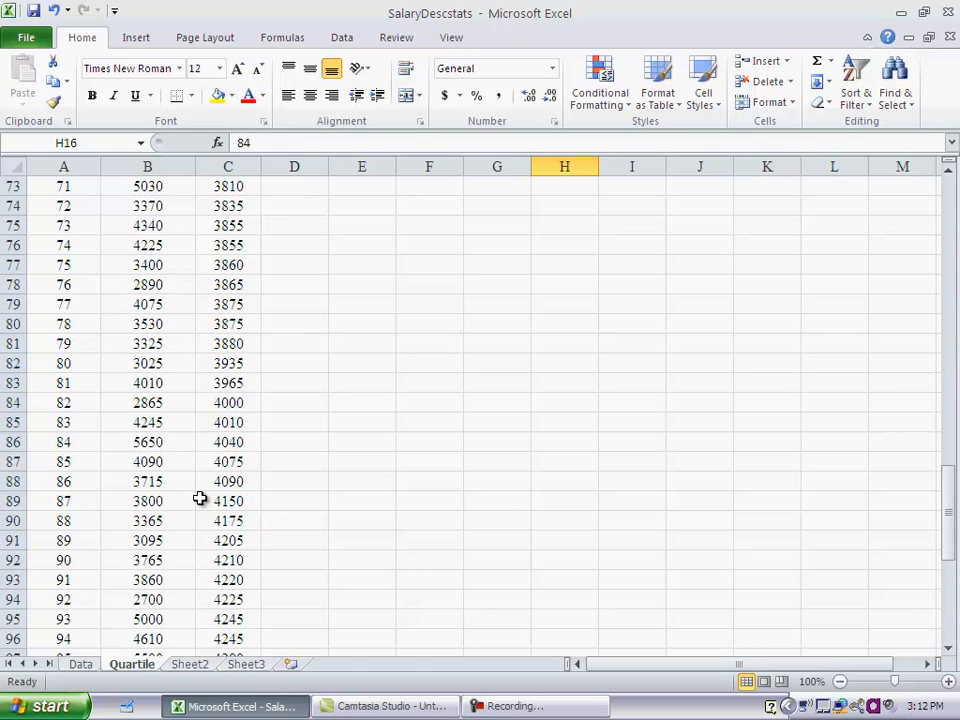
click(6, 441)
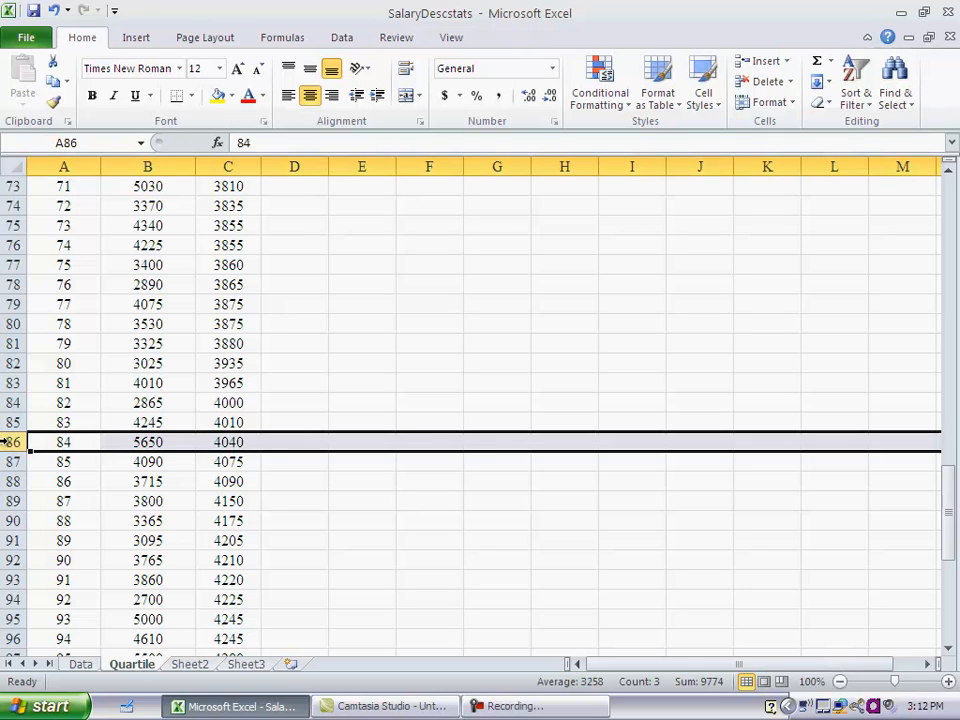
click(949, 204)
click(949, 204)
click(949, 204)
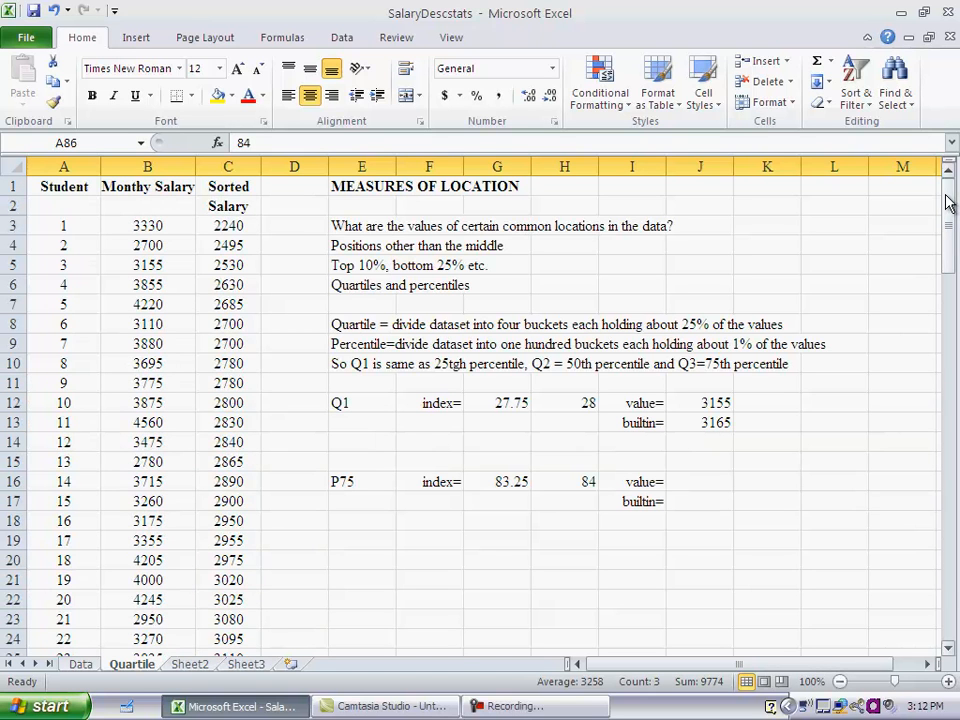
click(720, 484)
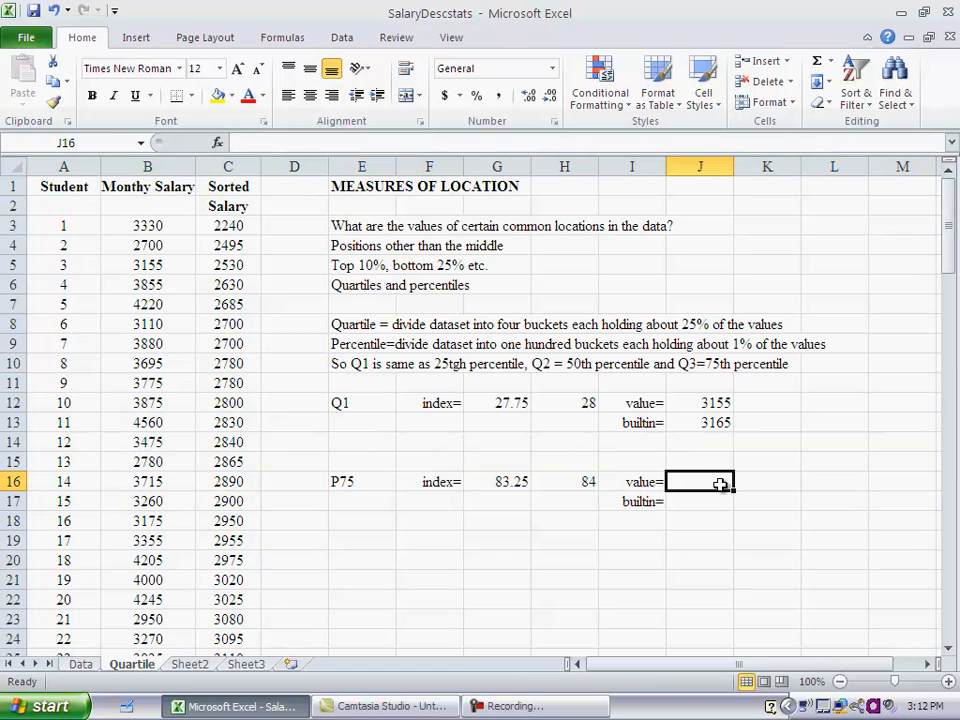
text(4040)
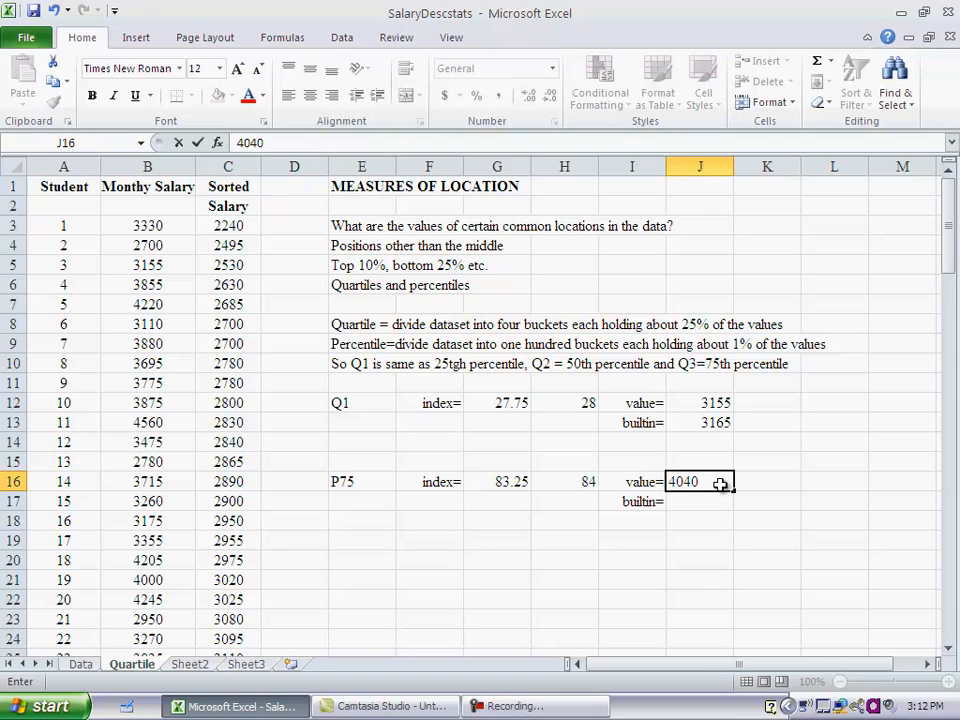
key(Return)
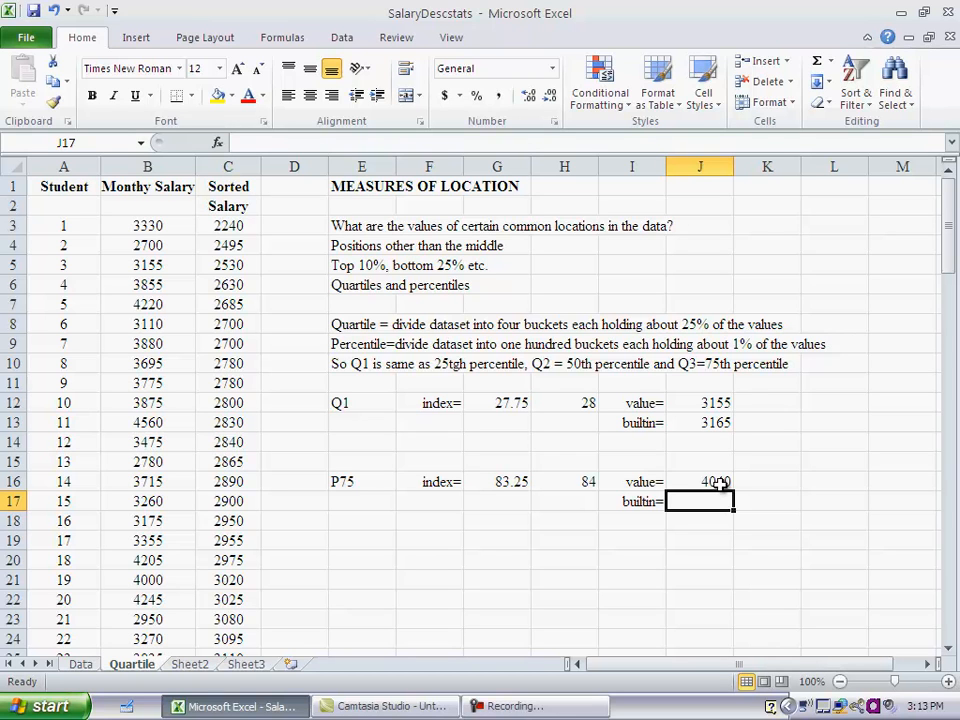
Step: Calculate the builtin P75 in J17 from the monthly salaries with the formula =percentile(B3:B113,.75)
text(=pe)
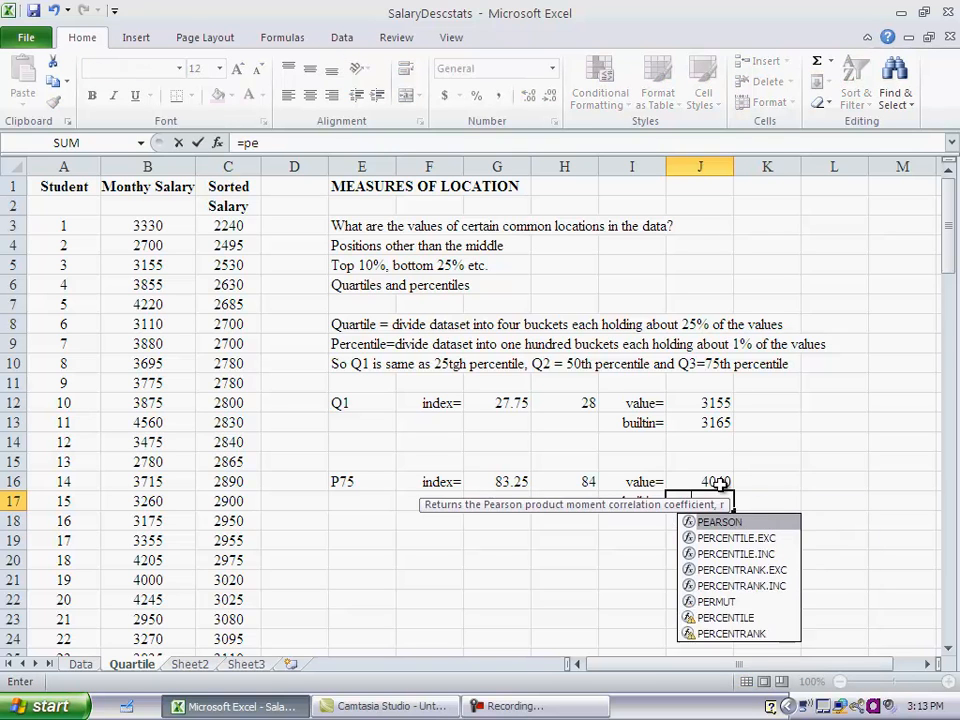
text(rcentile)
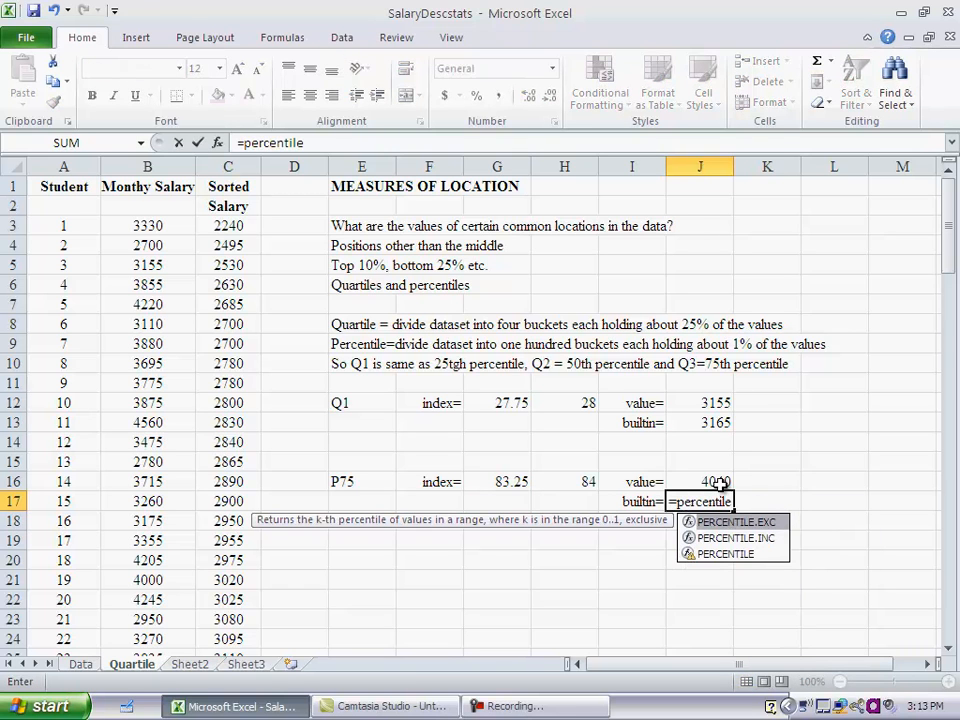
text(()
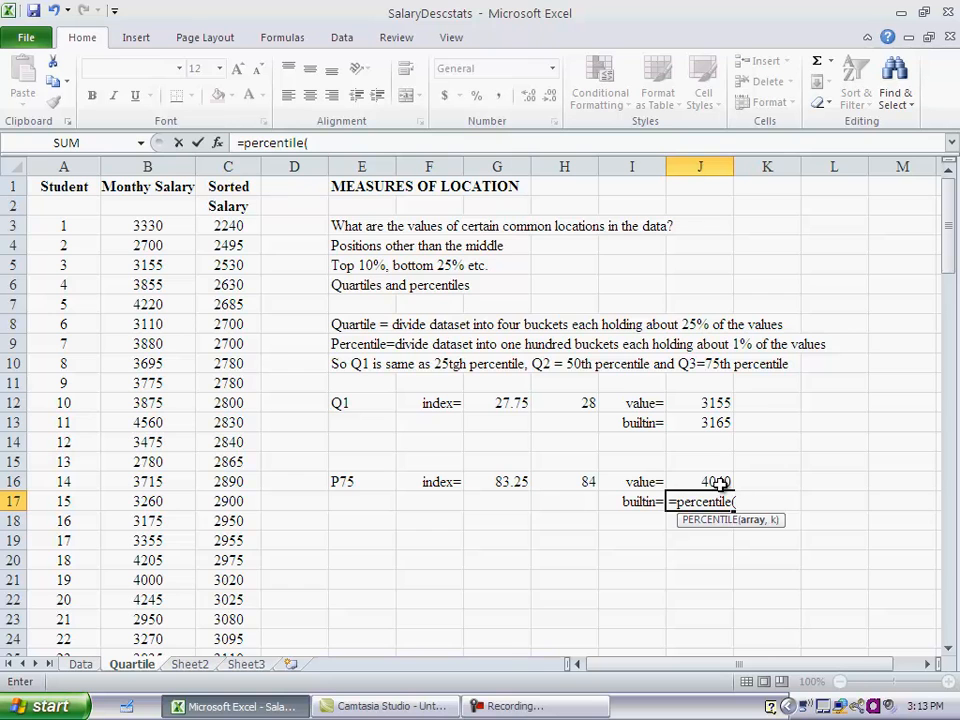
drag(154, 224, 158, 621)
text(,)
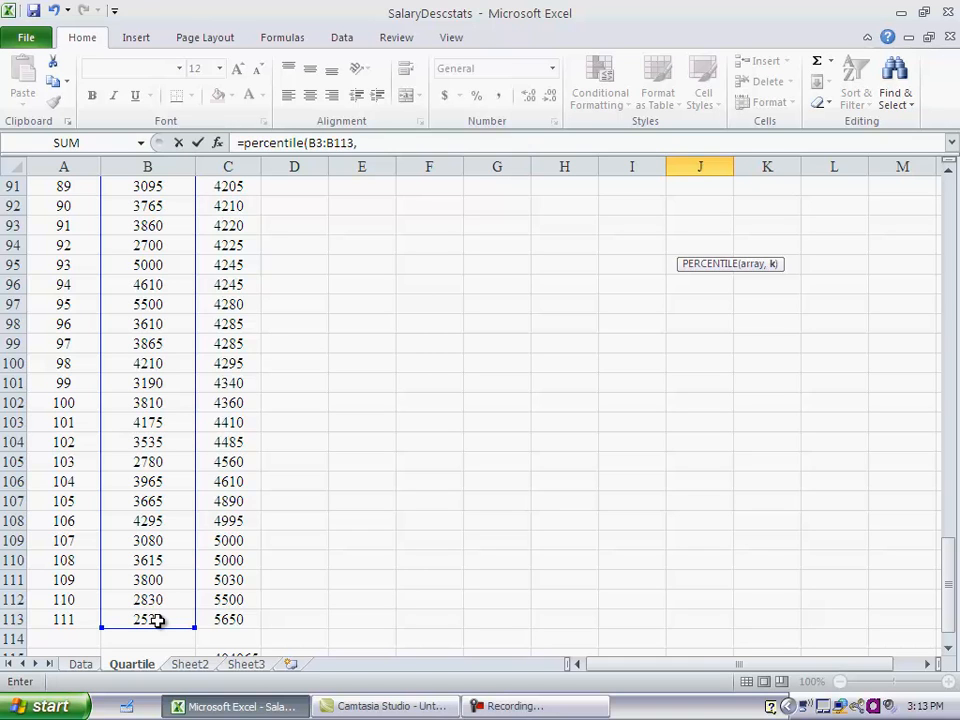
text(75))
scroll(951, 204, up, 20)
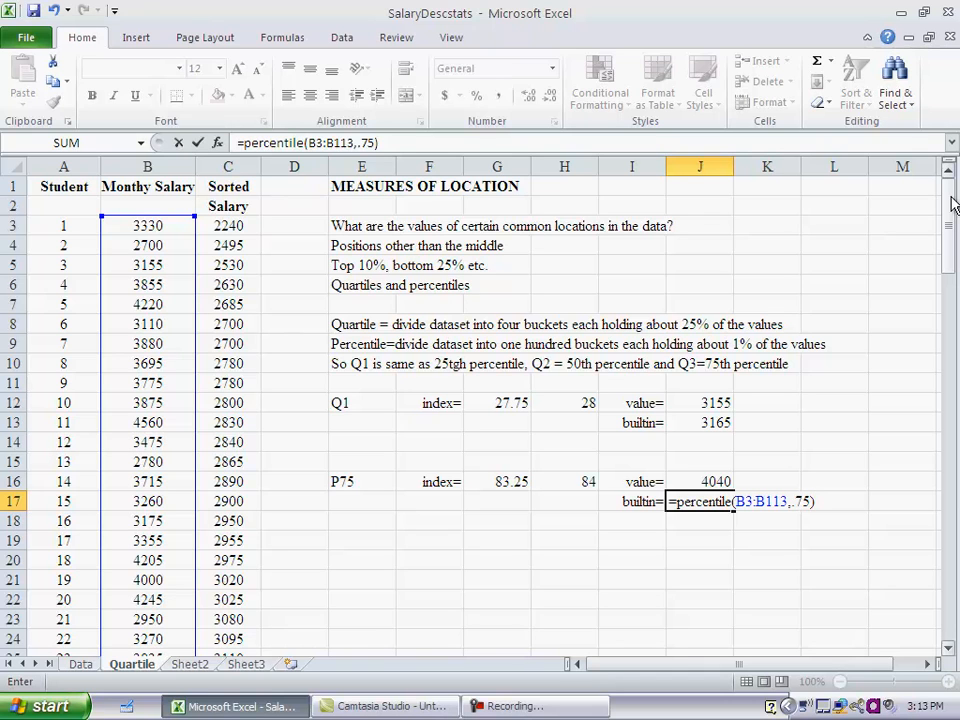
key(Return)
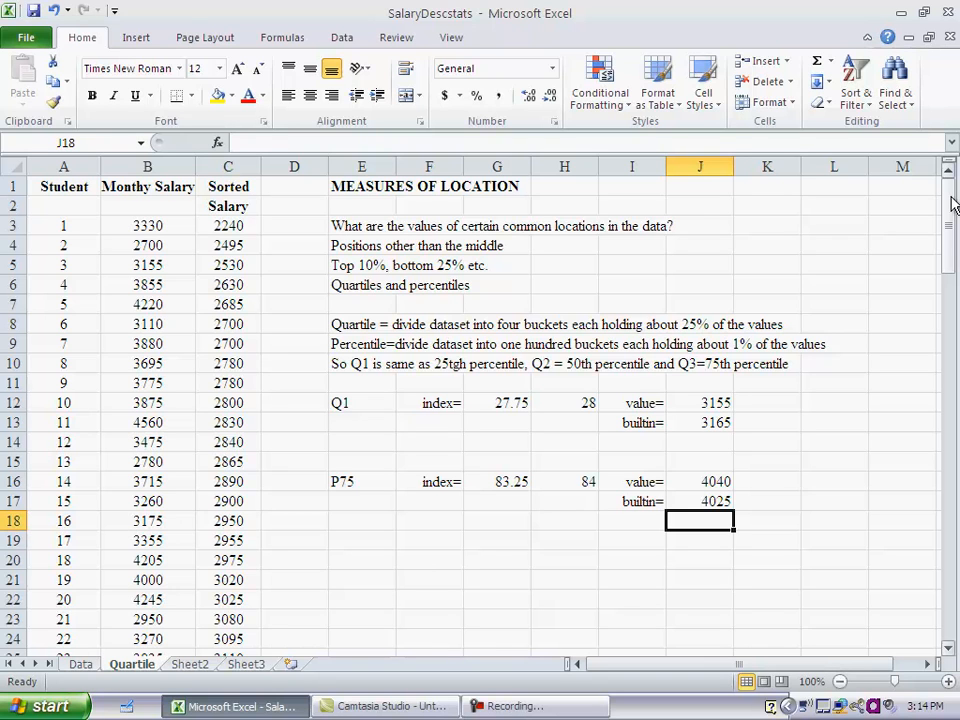
Step: Add the note "median = 50th percentile = second quartile" in E19, below the P75 section
key(Down)
key(Left)
key(Left)
key(Left)
key(Left)
key(Left)
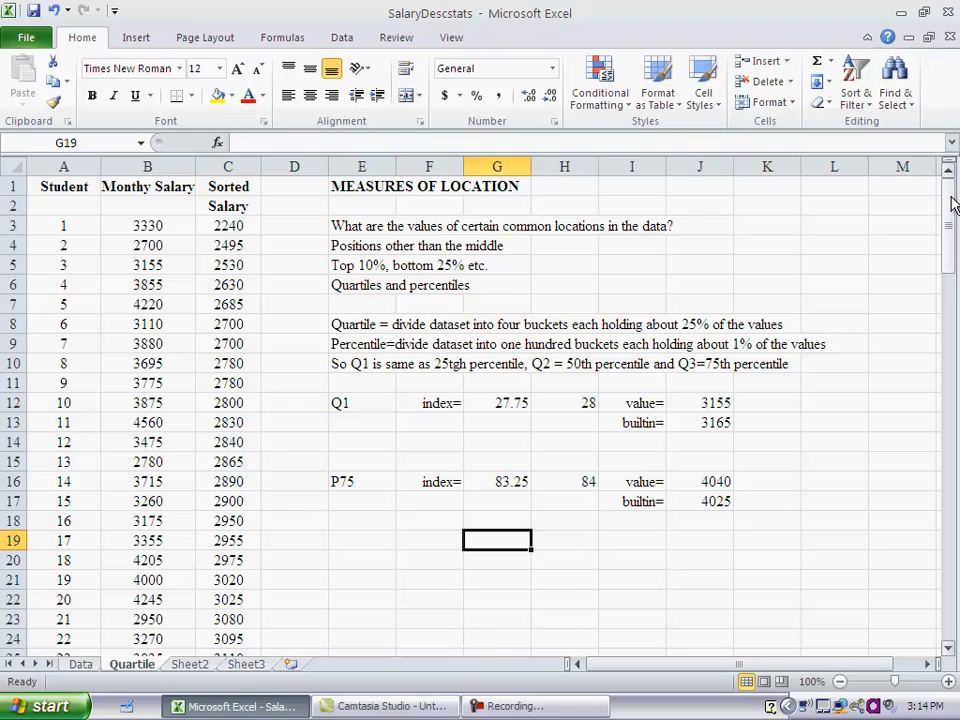
text(median)
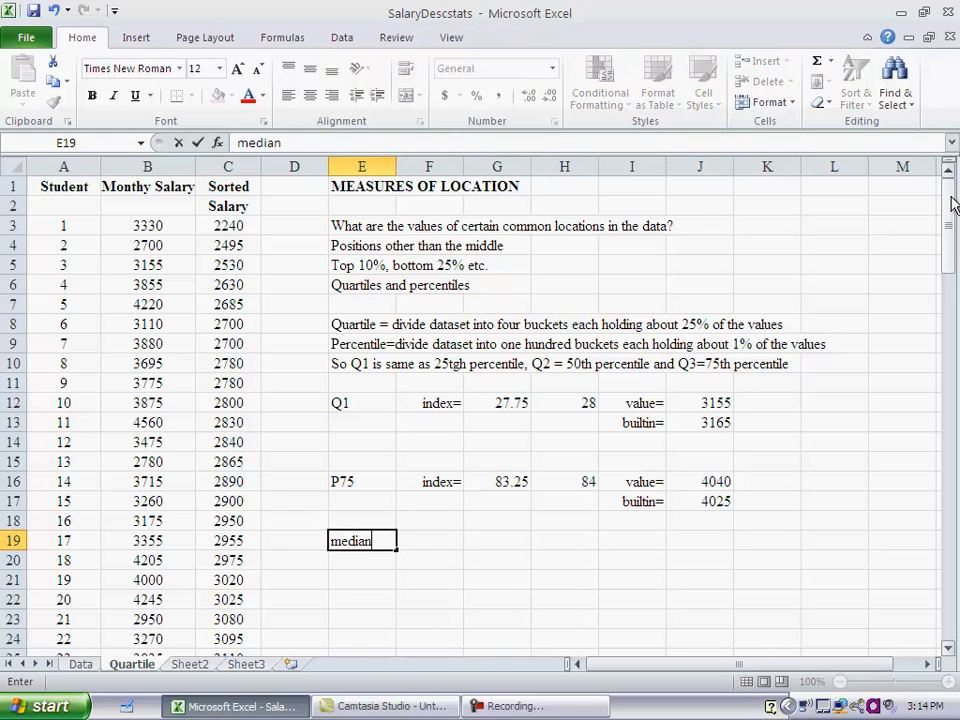
text( = 50th percenti)
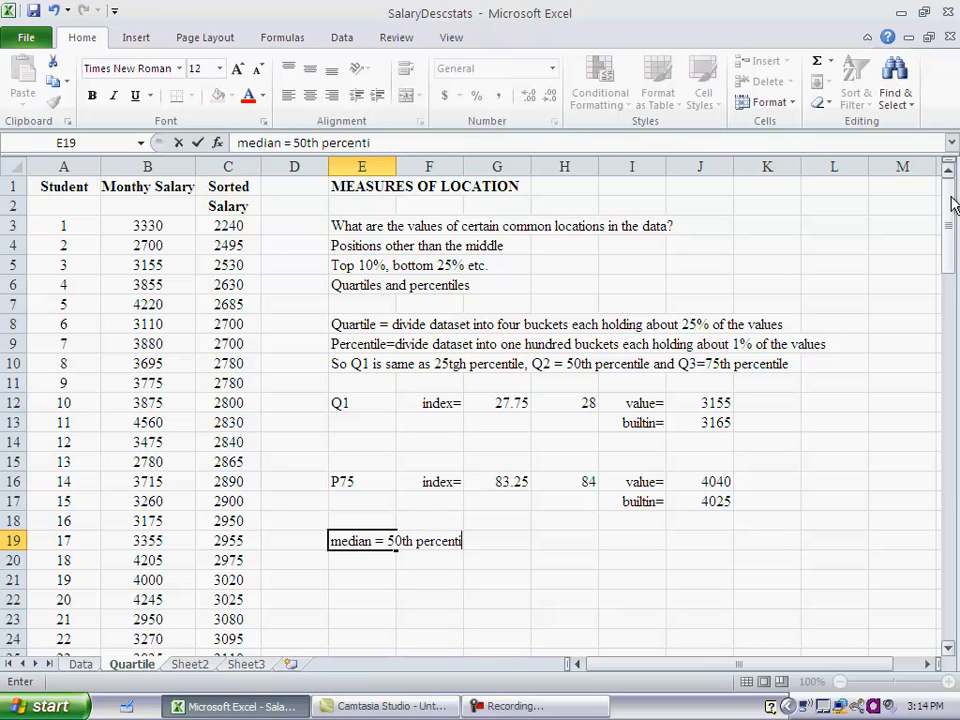
text(le = second quartile)
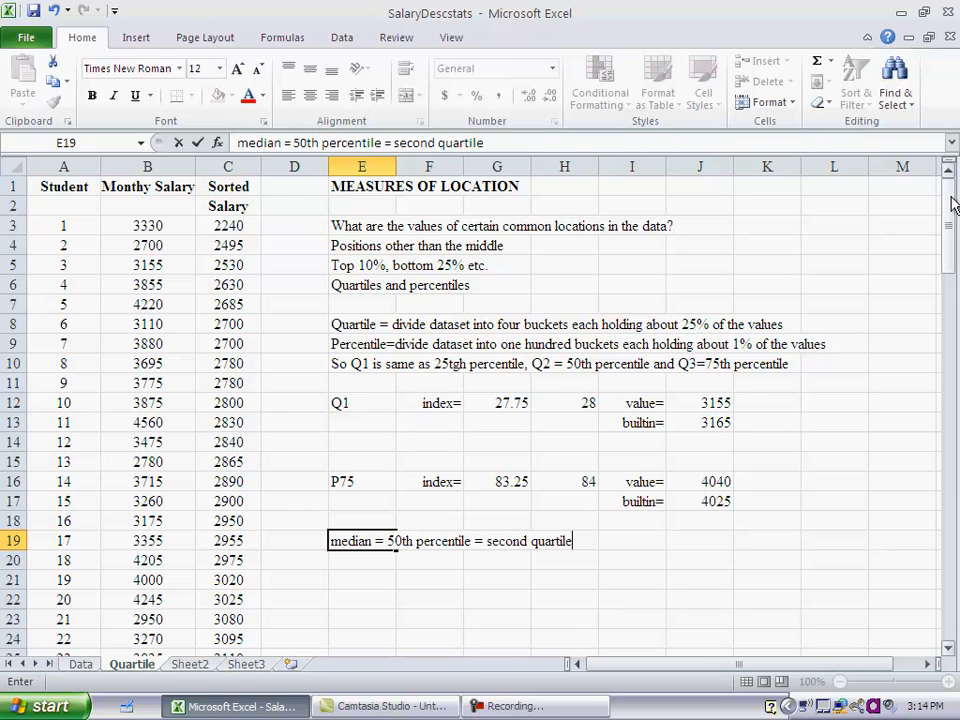
key(Return)
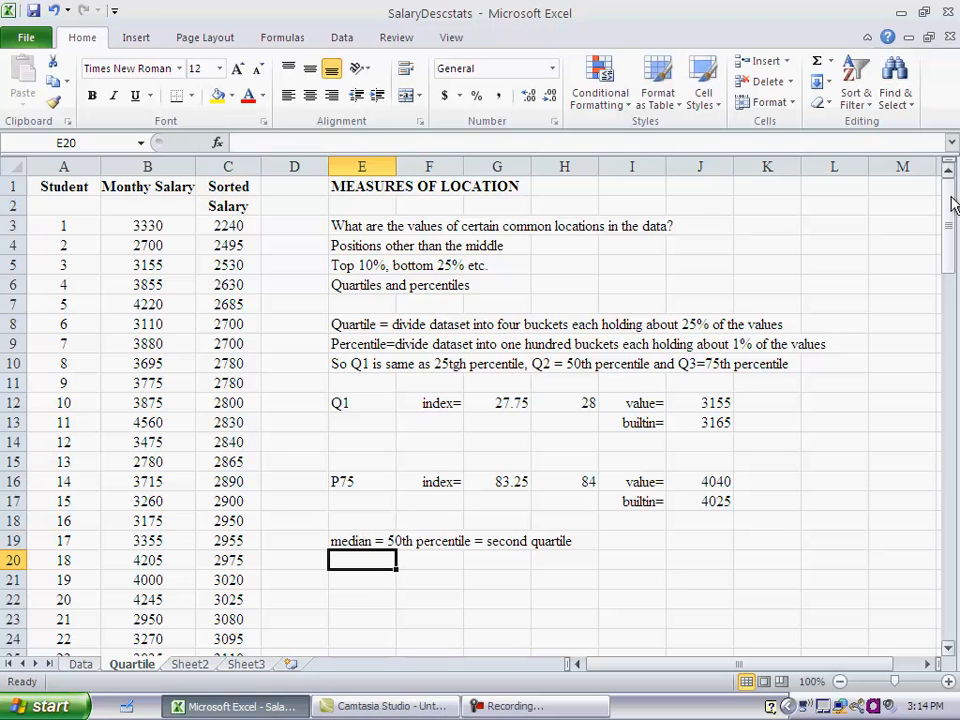